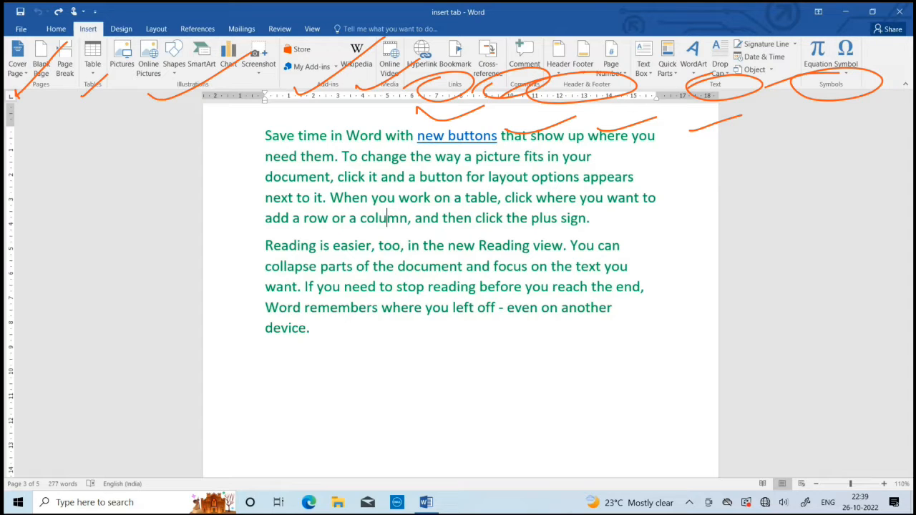
Step: Follow the "new buttons" hyperlink to its linked document, and return to the insert tab document
key("Escape")
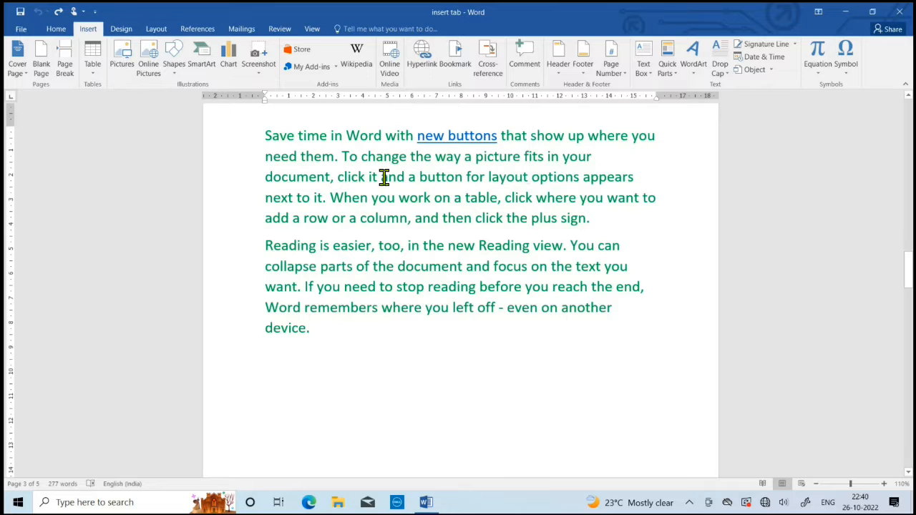
left_click(454, 139, "ctrl")
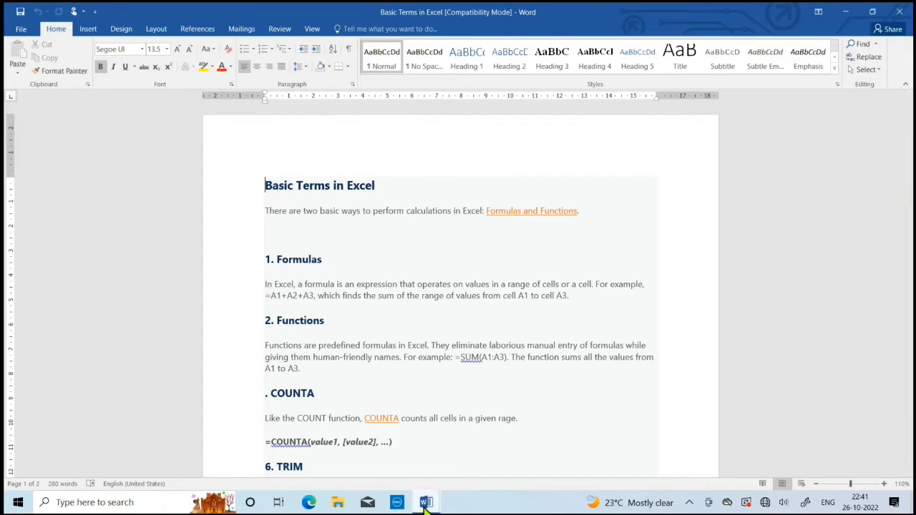
mouse_move(426, 503)
left_click(384, 454)
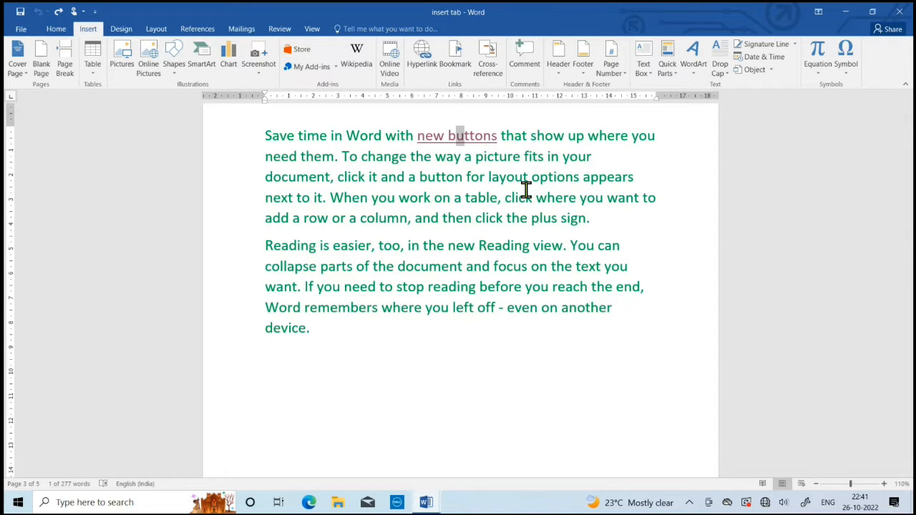
mouse_move(470, 143)
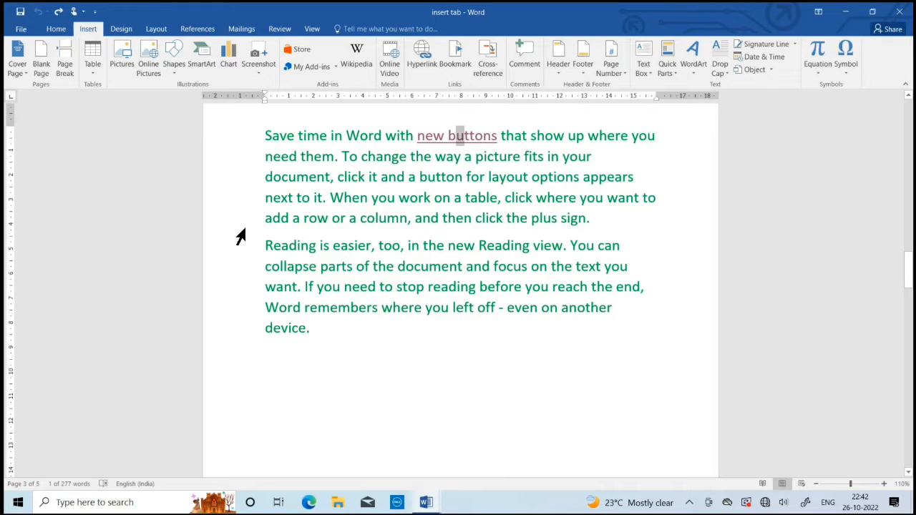
Step: Hyperlink the text "add a row or a column, and then click the plus sign." to the existing file Basic Terms in Excel
left_click_drag(264, 222, 592, 228)
left_click(420, 62)
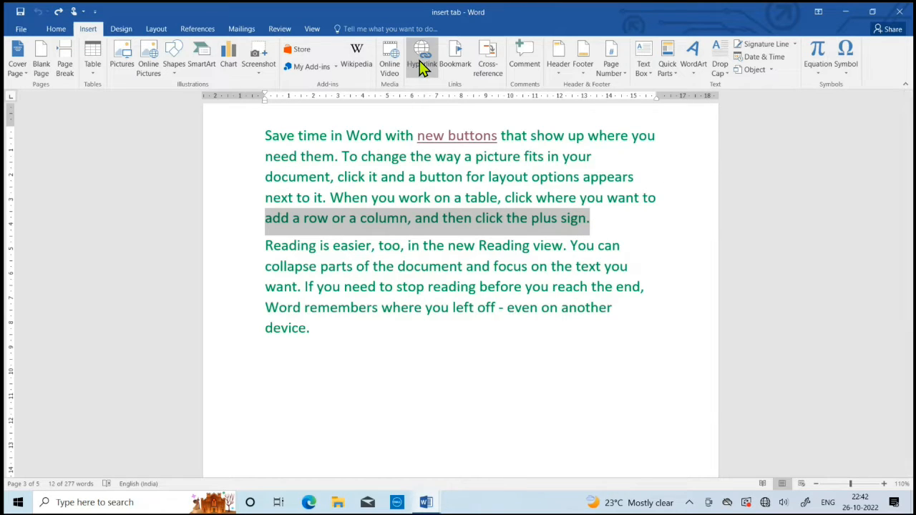
left_click_drag(491, 221, 633, 222)
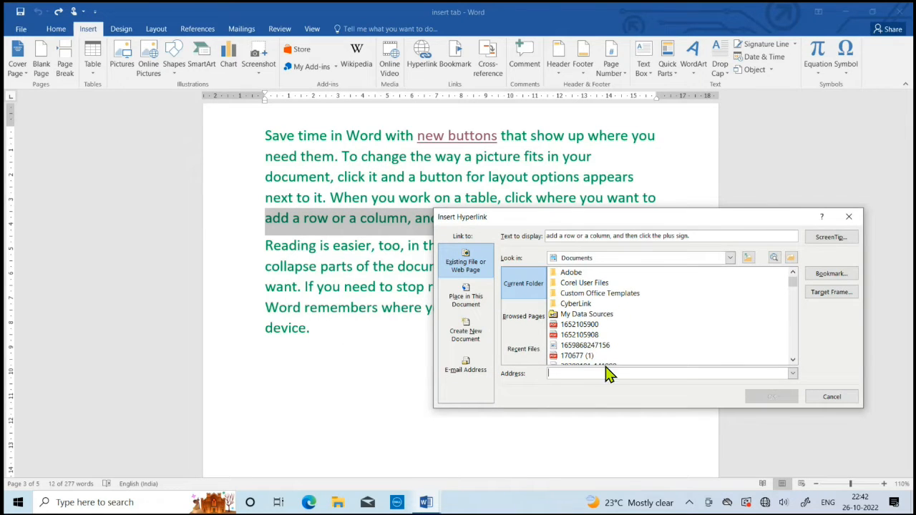
scroll(598, 316, "down", 2)
scroll(598, 318, "down", 8)
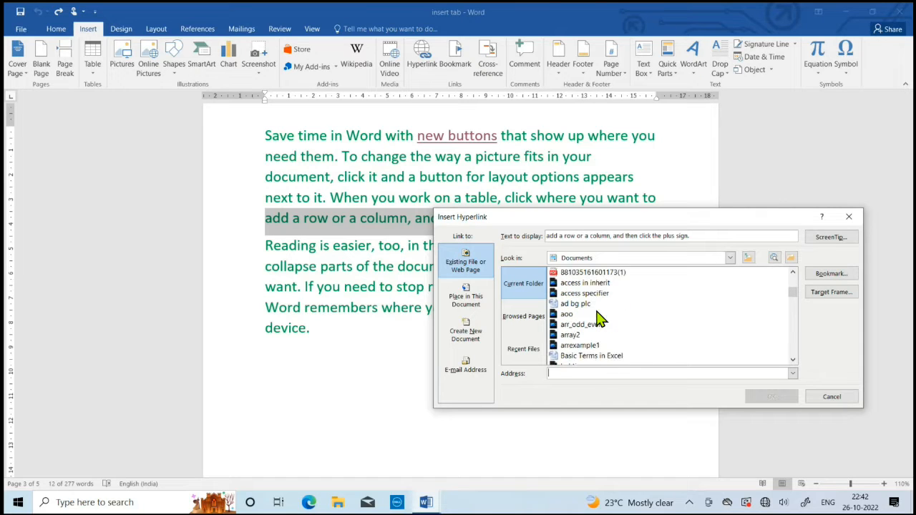
scroll(598, 318, "down", 1)
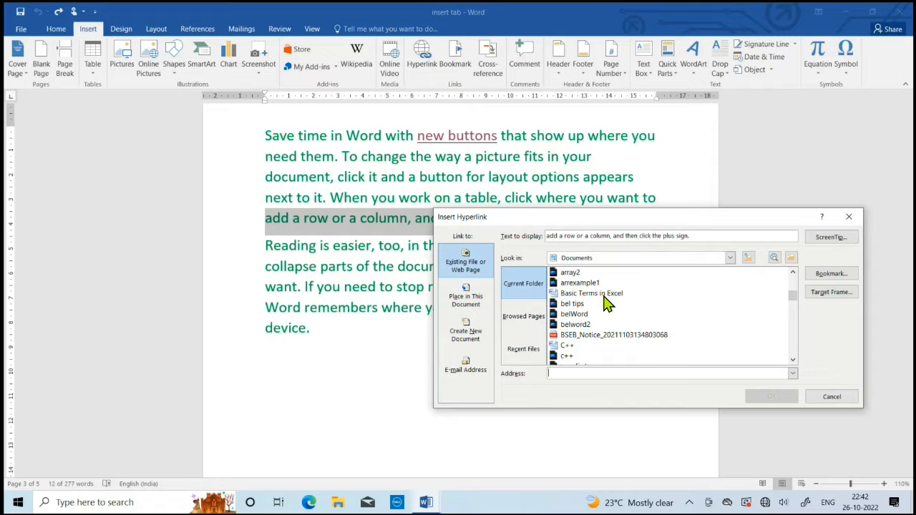
left_click(603, 297)
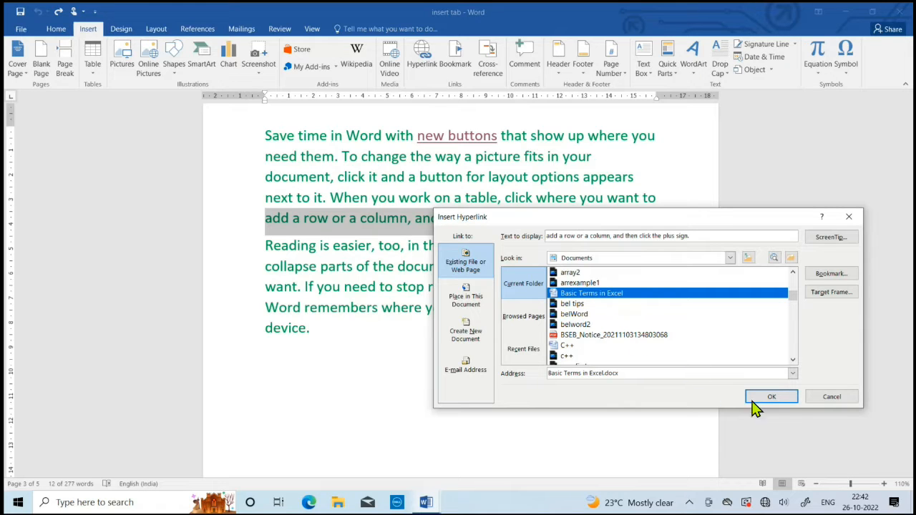
left_click(772, 396)
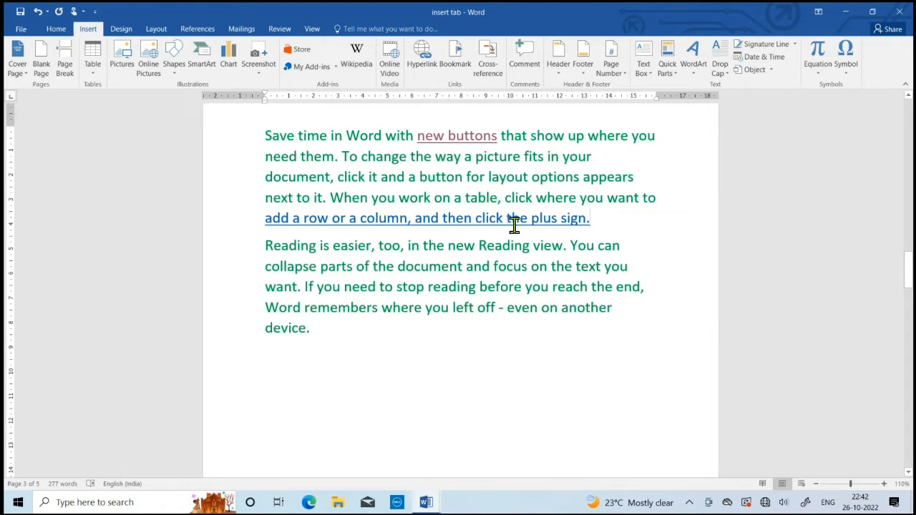
mouse_move(373, 226)
mouse_move(510, 227)
Step: Add a comment reading "Uyt8r8ti7iyugh" to the word "collapse" in the second green paragraph
left_click_drag(263, 266, 320, 266)
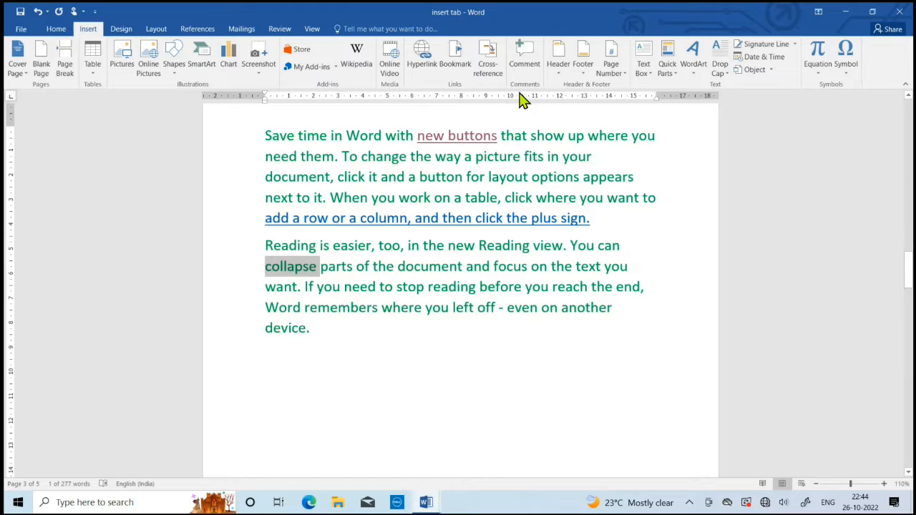
left_click(527, 70)
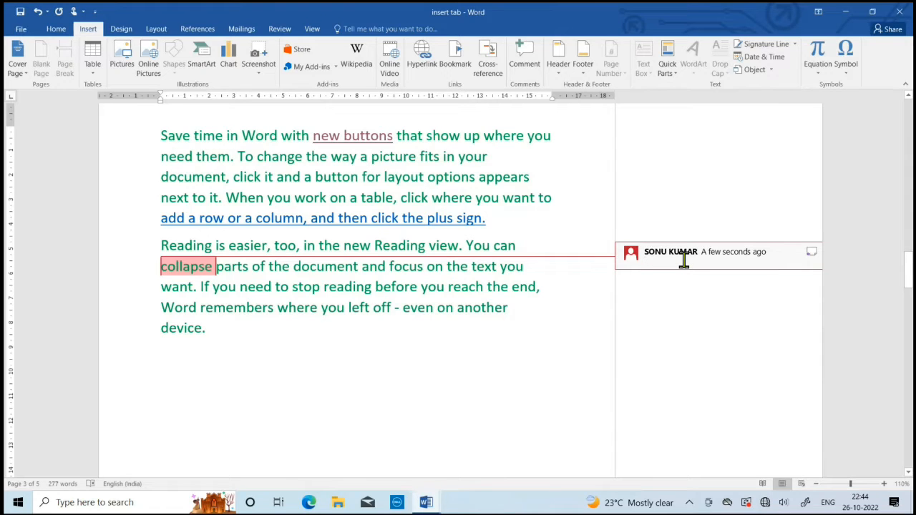
type("uyt8r8t")
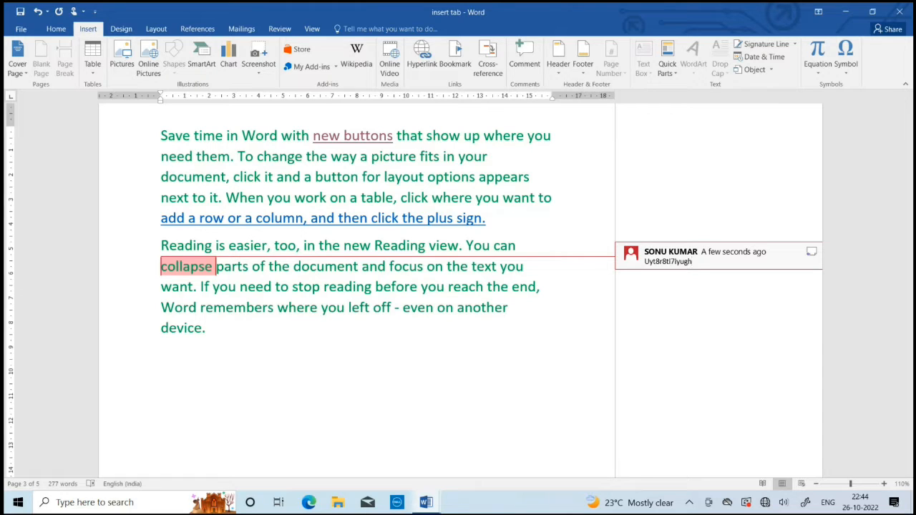
left_click(505, 263)
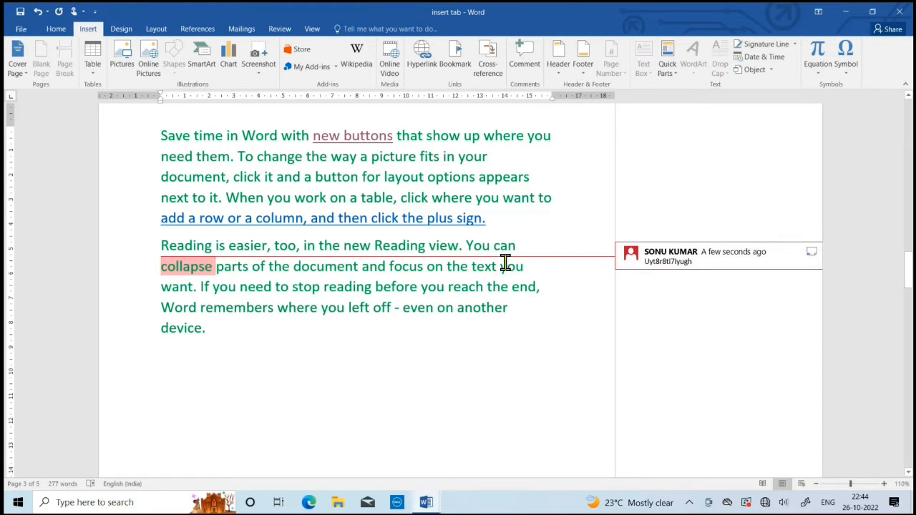
Step: Attach an empty comment to the phrase "where you left off - even" in the second green paragraph
left_click(536, 66)
left_click_drag(278, 308, 412, 311)
left_click(530, 65)
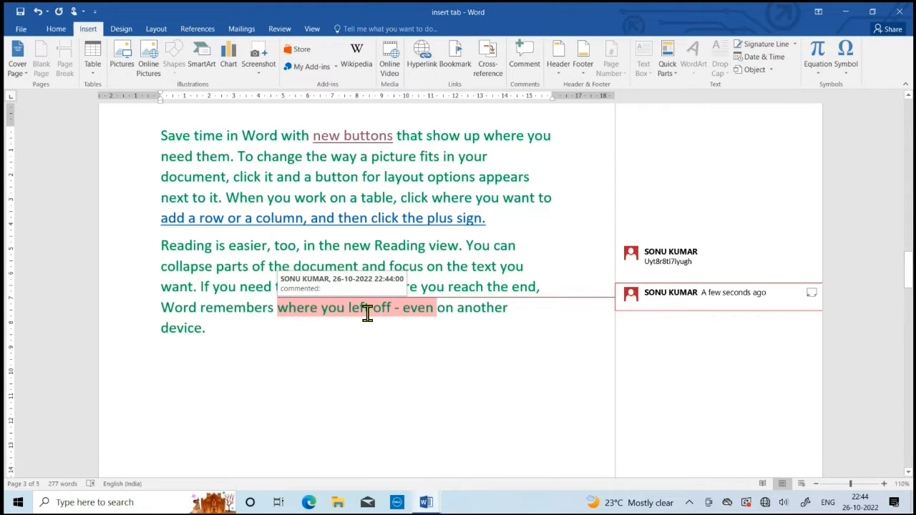
left_click(408, 250)
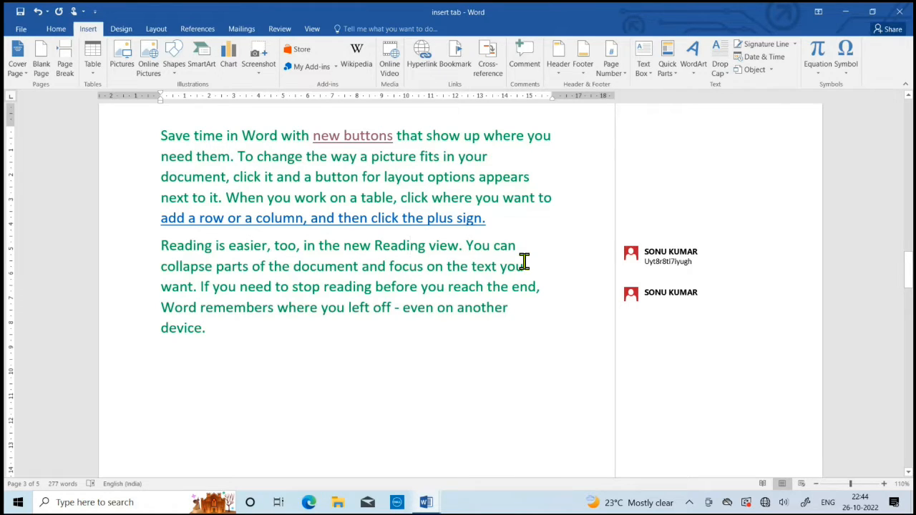
Step: Undo both comments and the hyperlink on the first green paragraph's last line
key("ctrl+z")
key("ctrl+z")
key("ctrl+z")
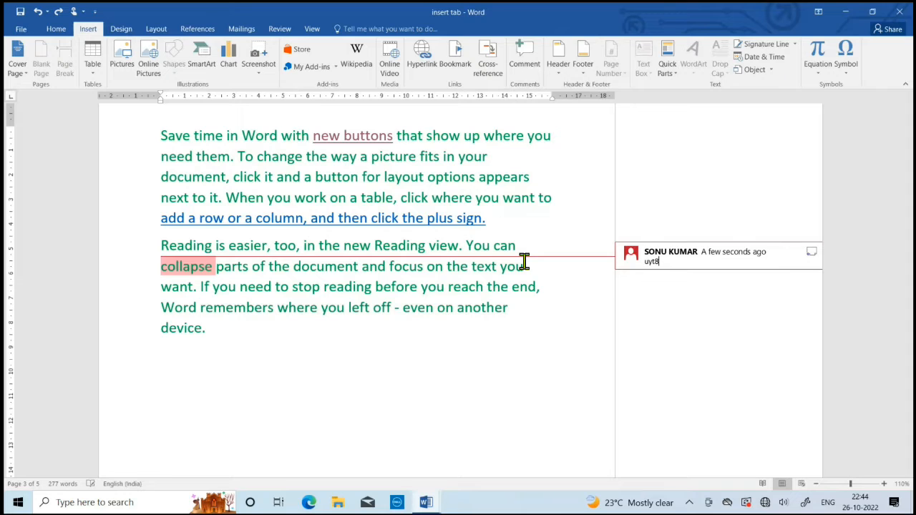
key("ctrl+z")
key("ctrl+z")
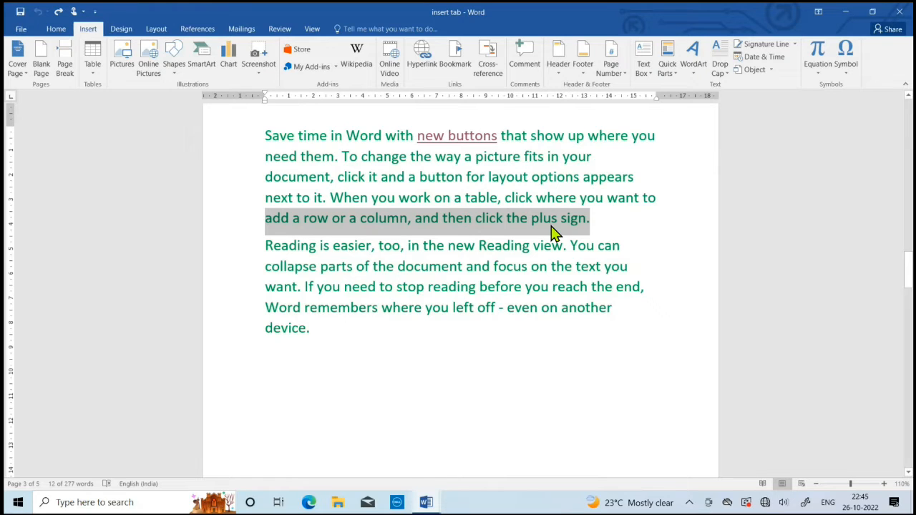
Step: Look through the document's pages, from the cover page to the end of the green text
scroll(550, 286, "down", 1)
scroll(548, 315, "up", 3)
scroll(548, 218, "up", 10)
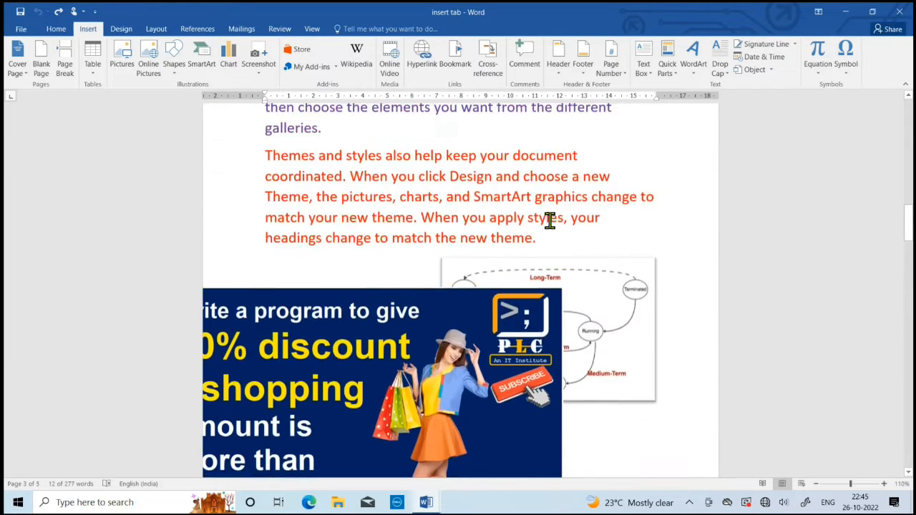
scroll(544, 214, "up", 1)
scroll(544, 215, "down", 7)
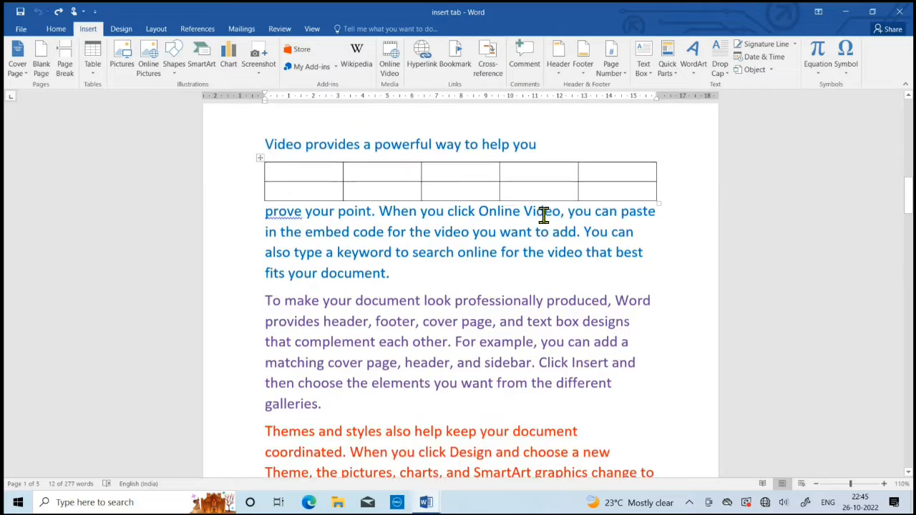
scroll(547, 215, "up", 6)
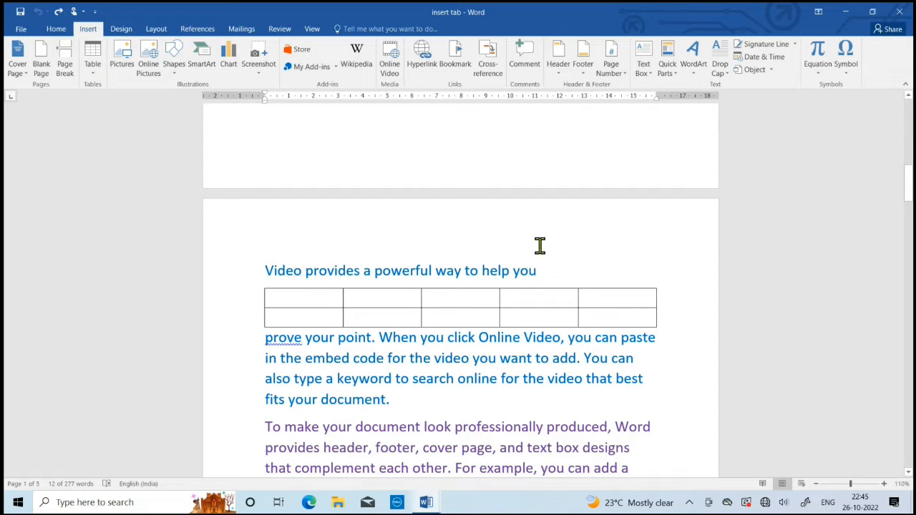
scroll(568, 255, "down", 1)
scroll(568, 255, "down", 18)
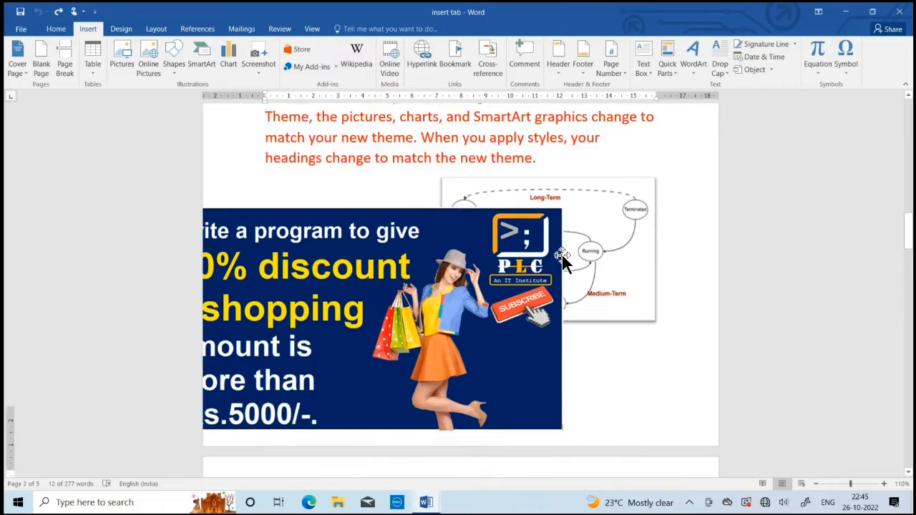
scroll(560, 259, "down", 8)
scroll(557, 260, "up", 8)
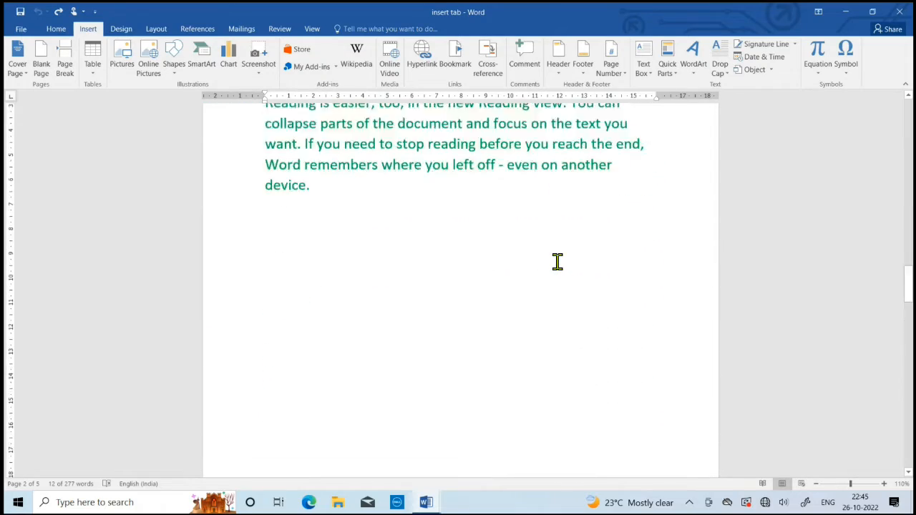
scroll(556, 260, "up", 20)
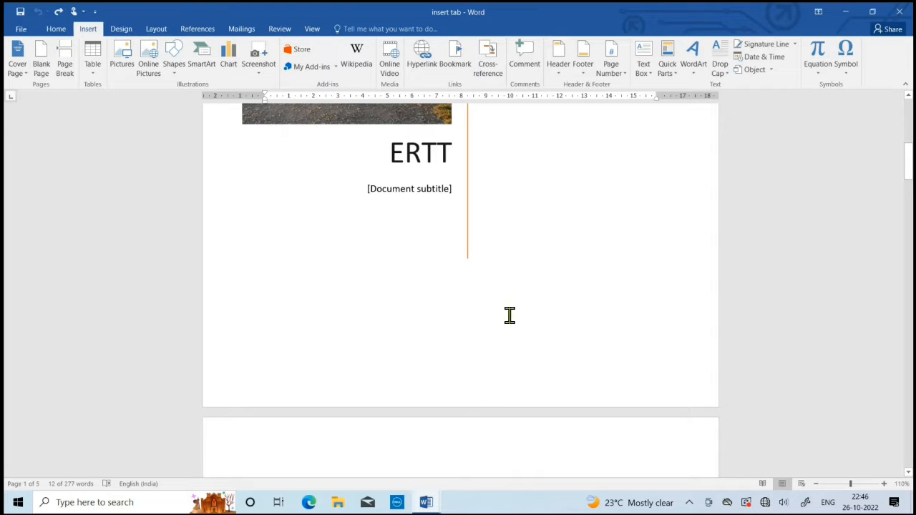
scroll(509, 308, "down", 8)
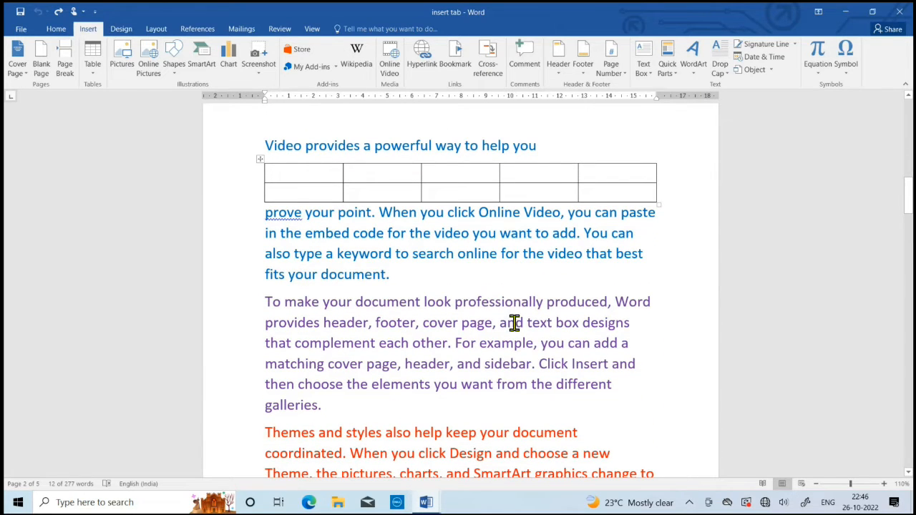
Step: Insert the built-in Banded header on the page containing the table
left_click(659, 434)
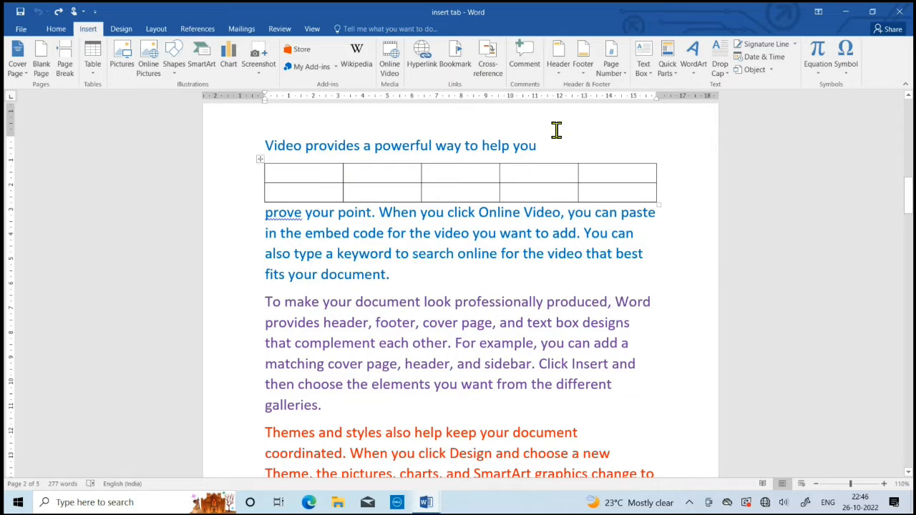
left_click(563, 70)
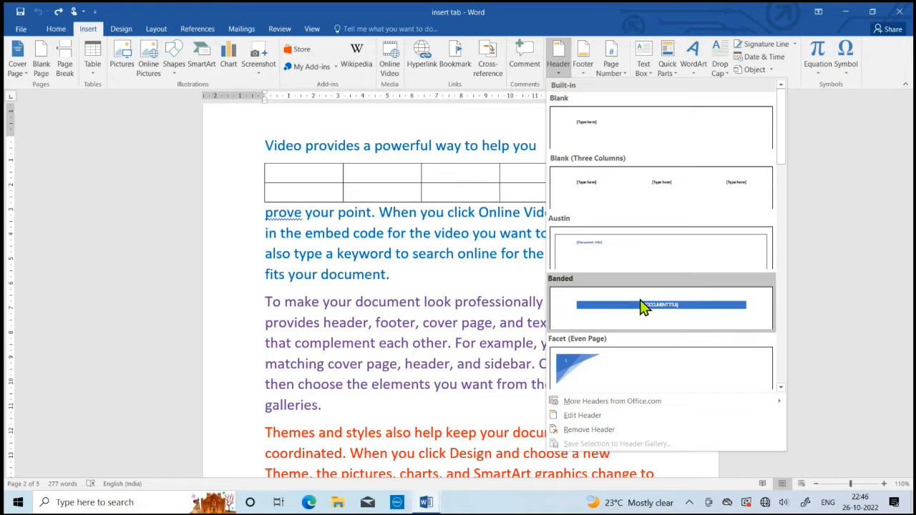
left_click(674, 320)
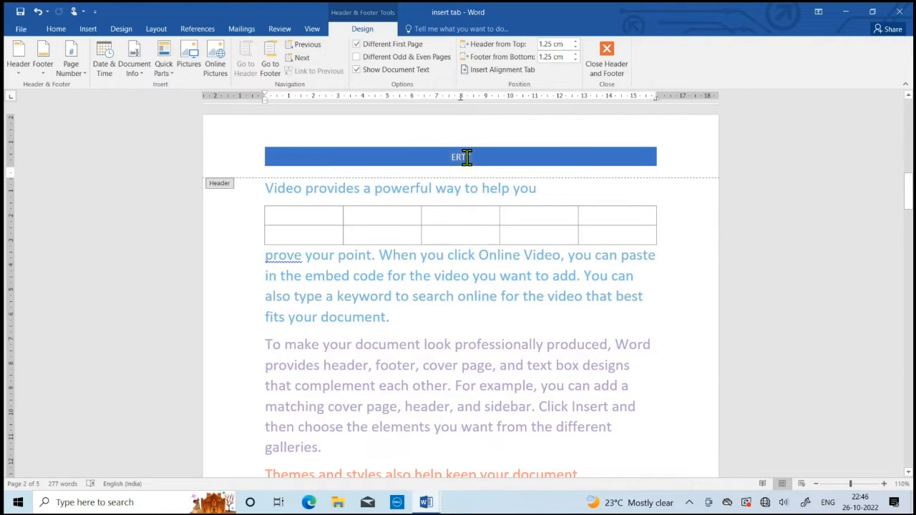
Step: Replace the header's title with "MS WORD 20016" and return to the body text
left_click(473, 163)
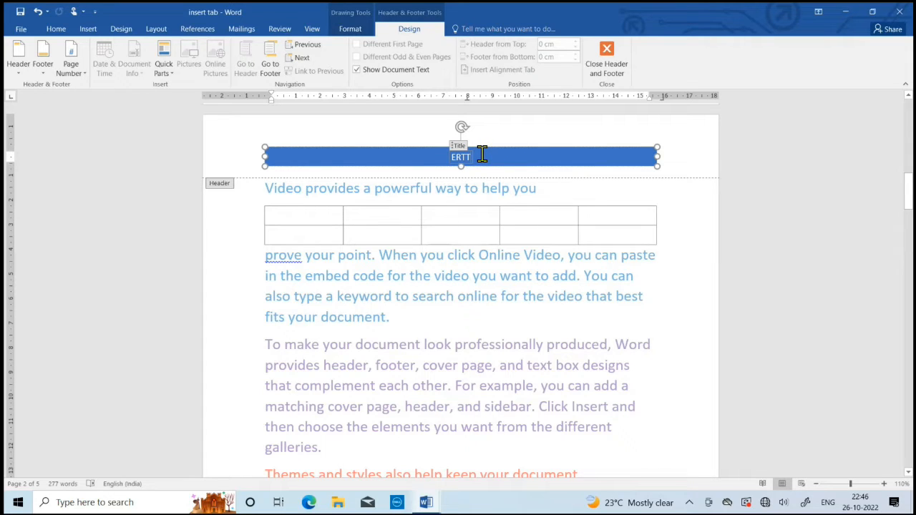
key("BackSpace")
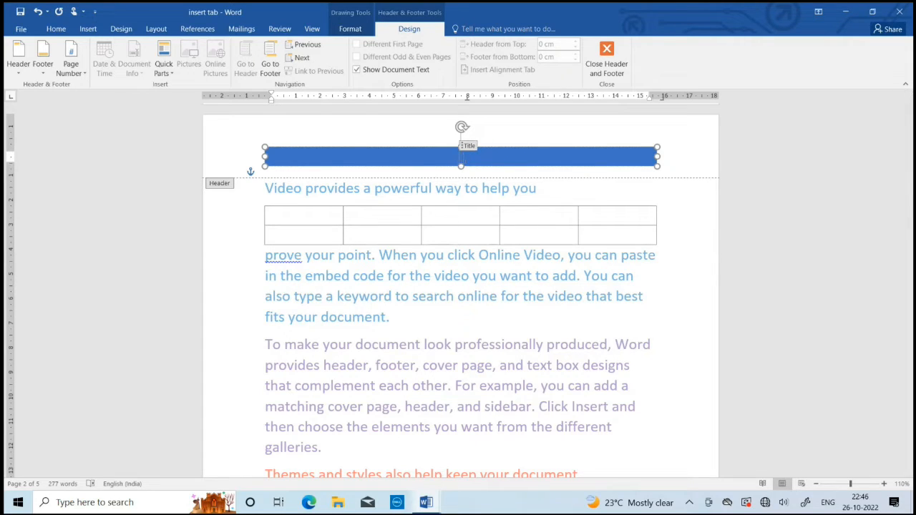
type("MS WO")
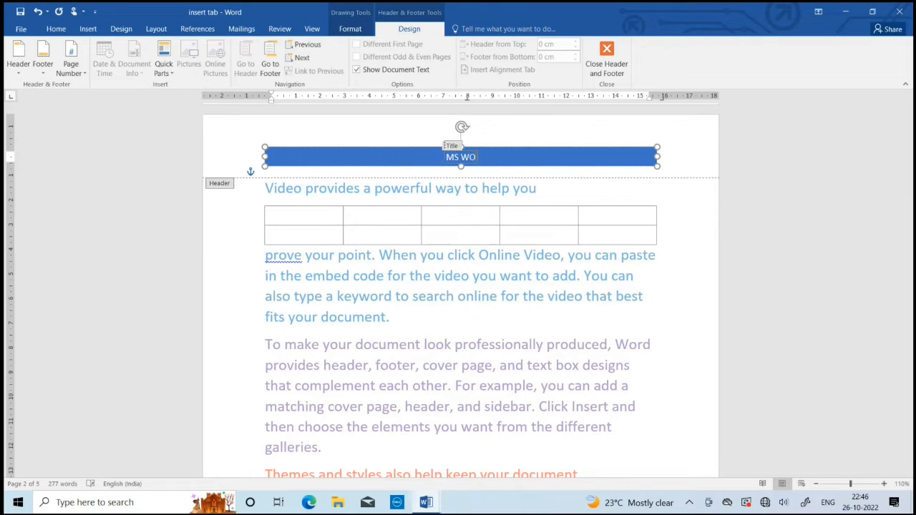
type("RD 20016")
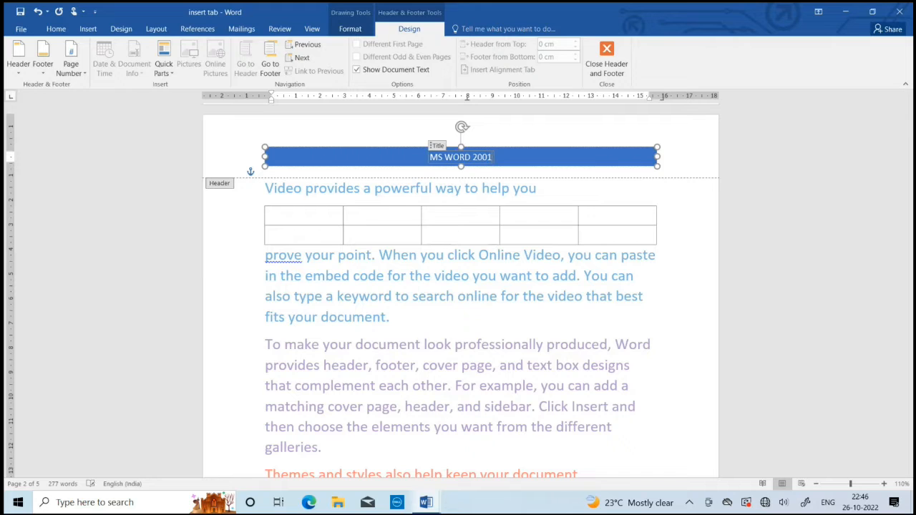
double_click(652, 395)
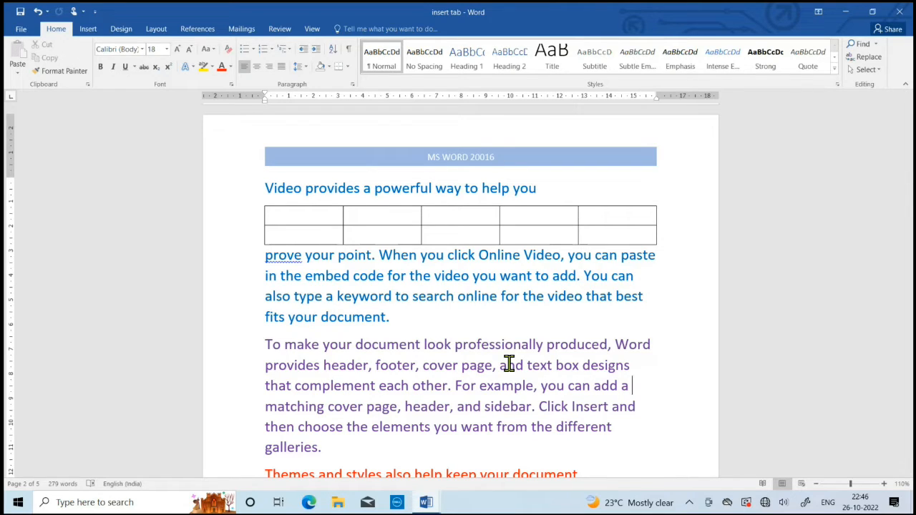
Step: Correct the Banded header's title to "MS WORD 2016" and return to the body text
double_click(485, 156)
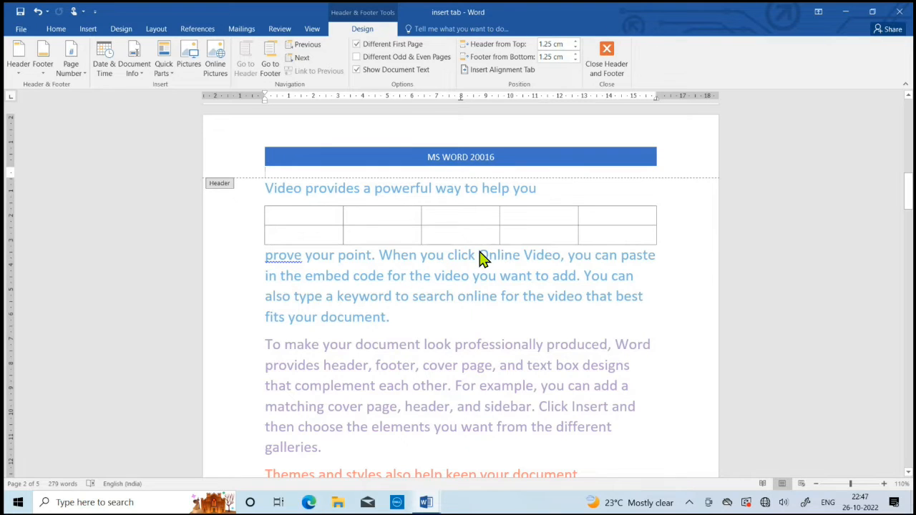
left_click(495, 158)
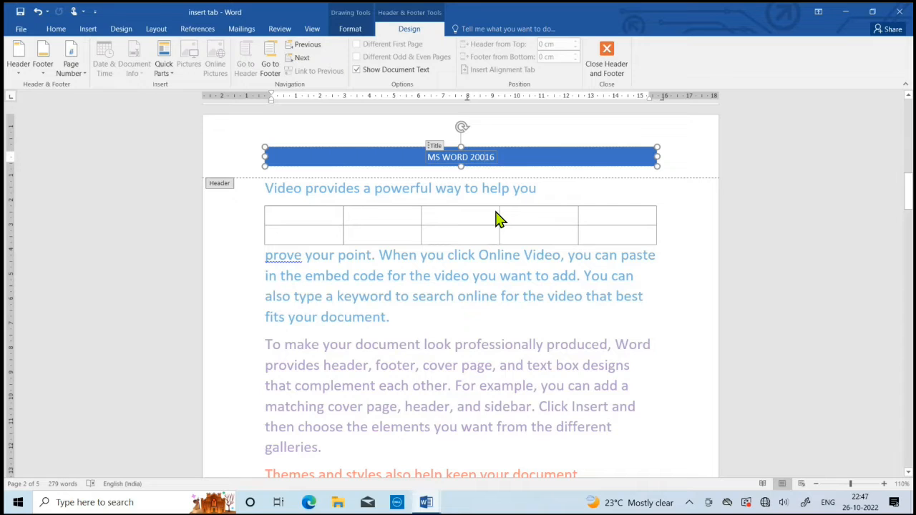
key("BackSpace")
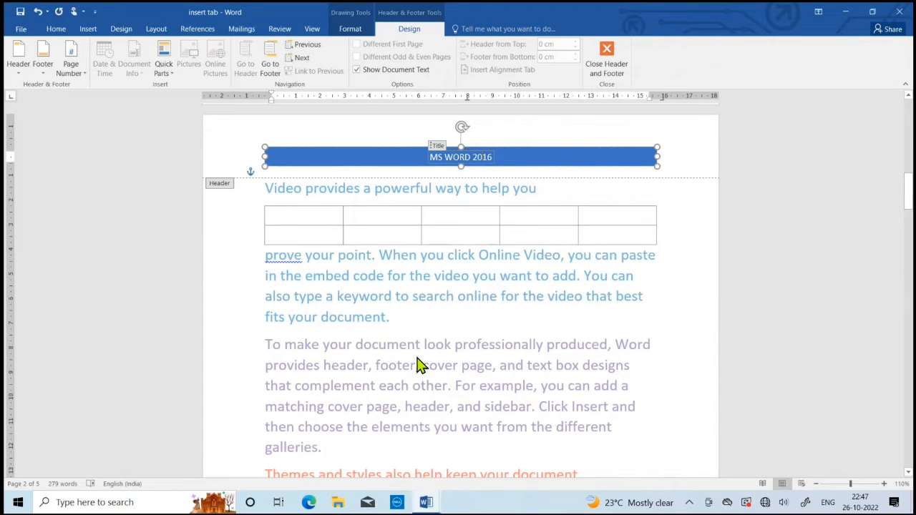
double_click(382, 365)
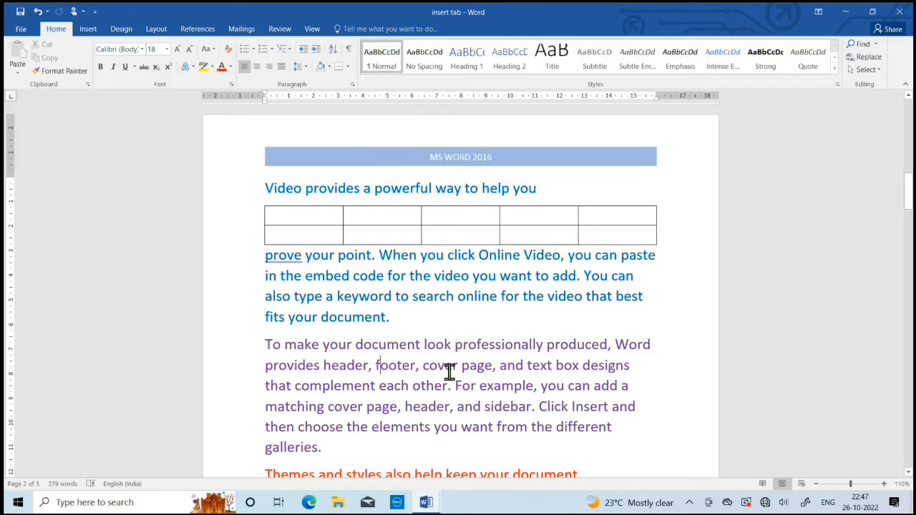
left_click(450, 406)
Step: Insert the built-in Blank footer into the document
scroll(527, 275, "down", 10)
scroll(526, 285, "down", 3)
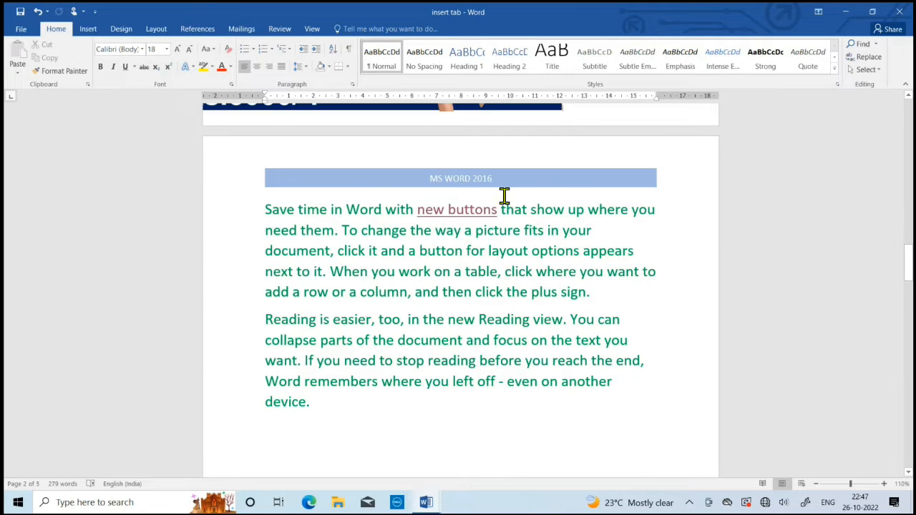
scroll(505, 195, "down", 12)
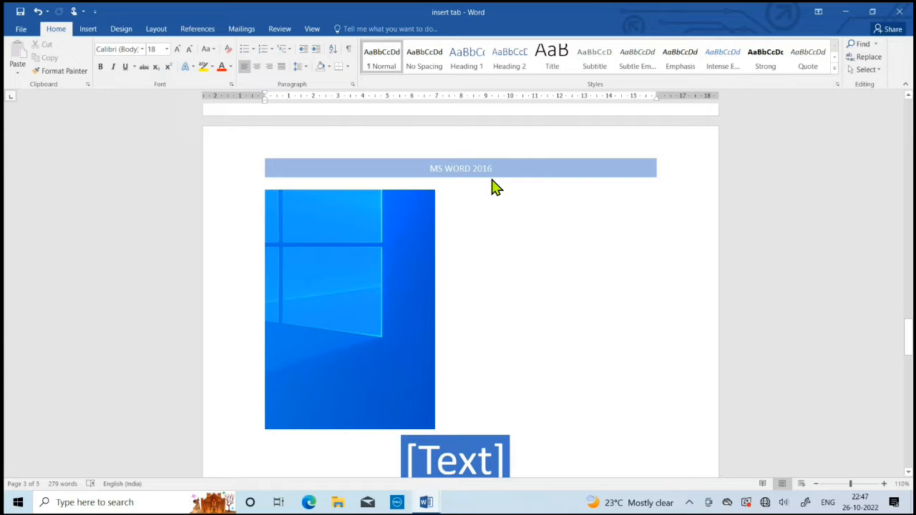
left_click(89, 28)
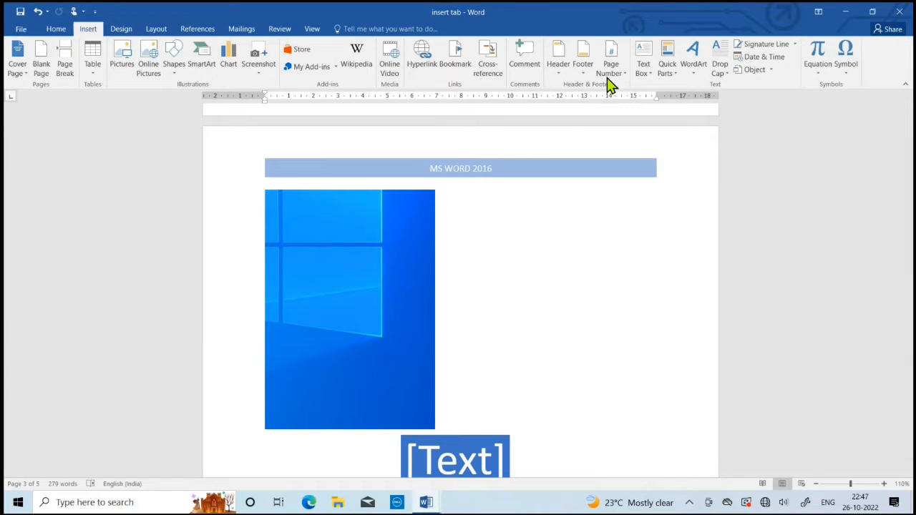
left_click(584, 71)
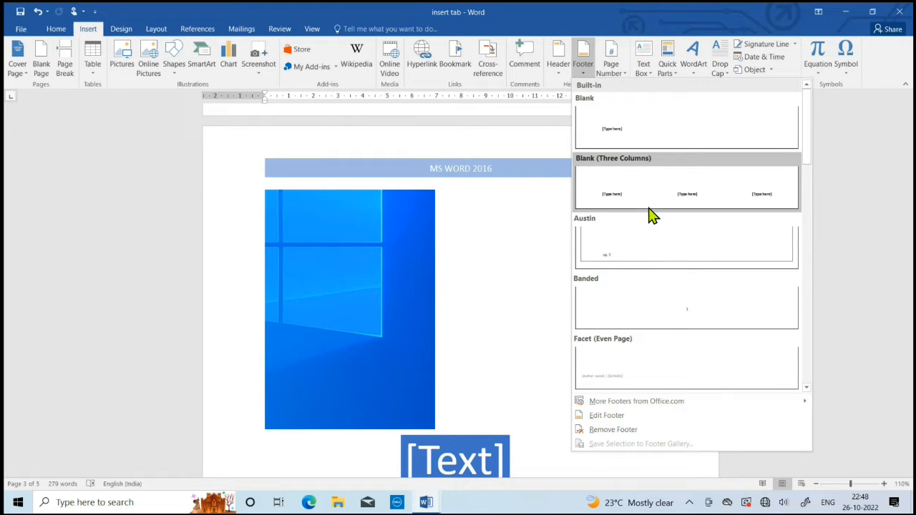
left_click(618, 140)
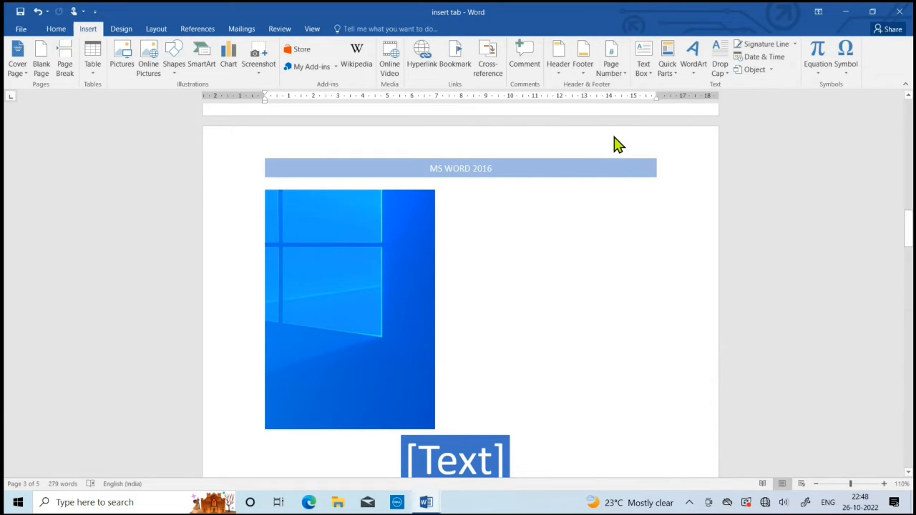
Step: Replace the footer's placeholder with "PROGRAMMING LEARNING CENTER" and return to the body text
scroll(549, 231, "down", 5)
scroll(548, 231, "down", 1)
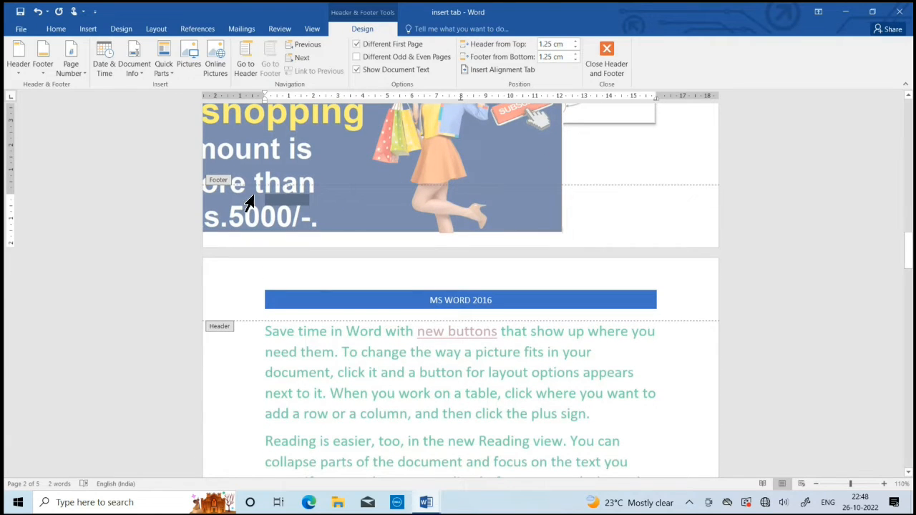
scroll(301, 221, "down", 18)
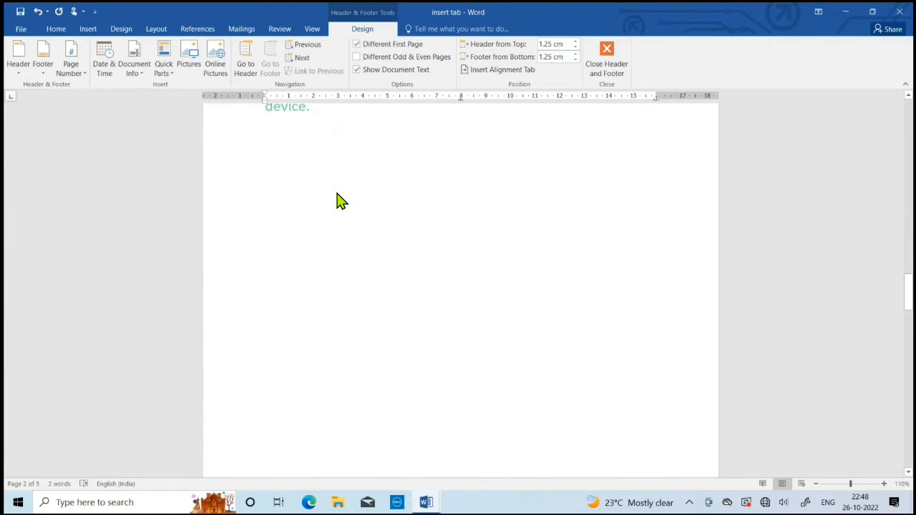
scroll(279, 262, "down", 4)
left_click(285, 254)
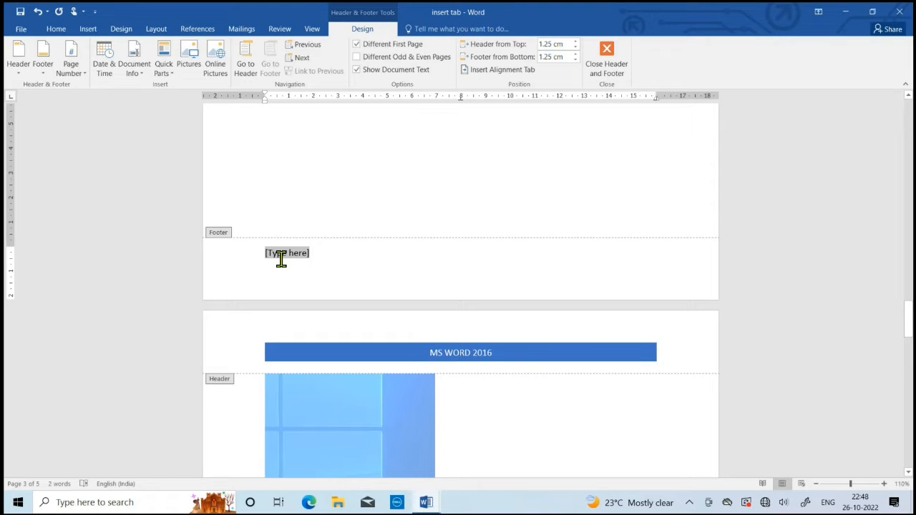
type("PROGRAMMING LEARNING CENTER")
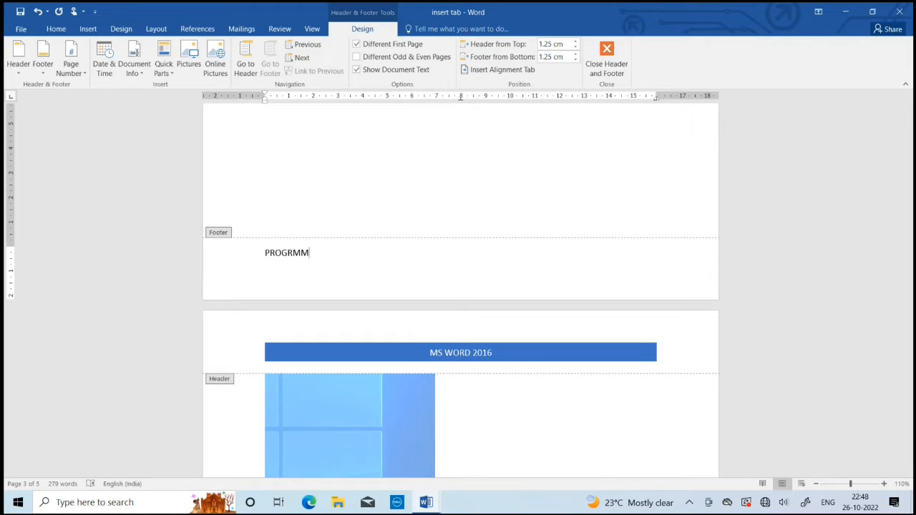
double_click(429, 193)
Step: Look through the remaining pages to check the footer text and header on each one
scroll(470, 290, "down", 20)
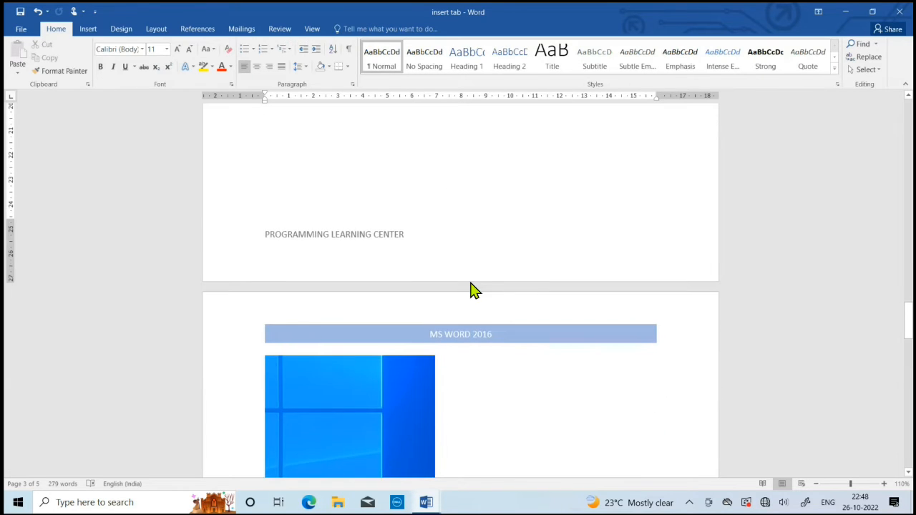
scroll(470, 290, "down", 5)
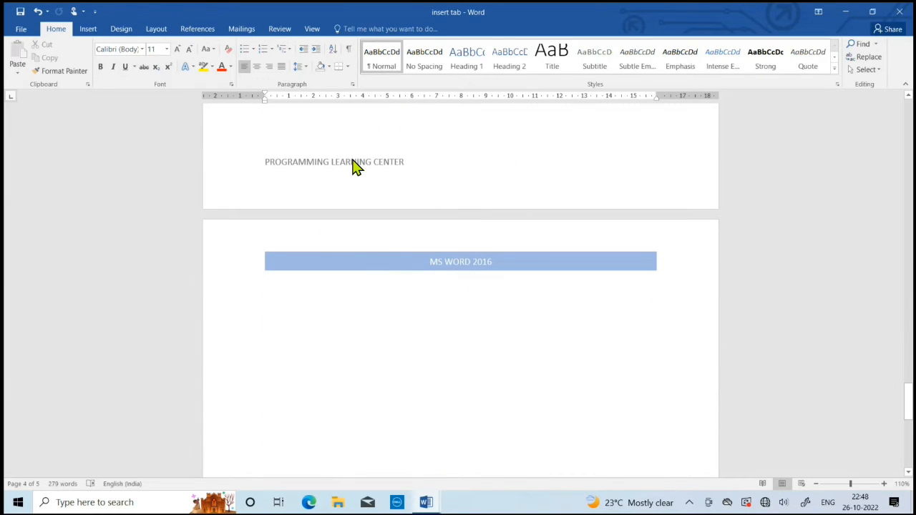
scroll(475, 264, "down", 5)
scroll(477, 265, "down", 2)
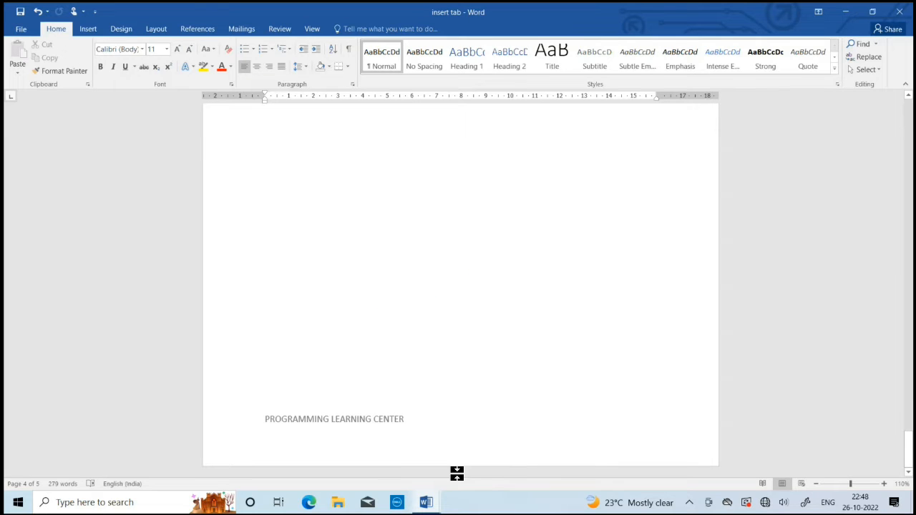
scroll(410, 433, "down", 10)
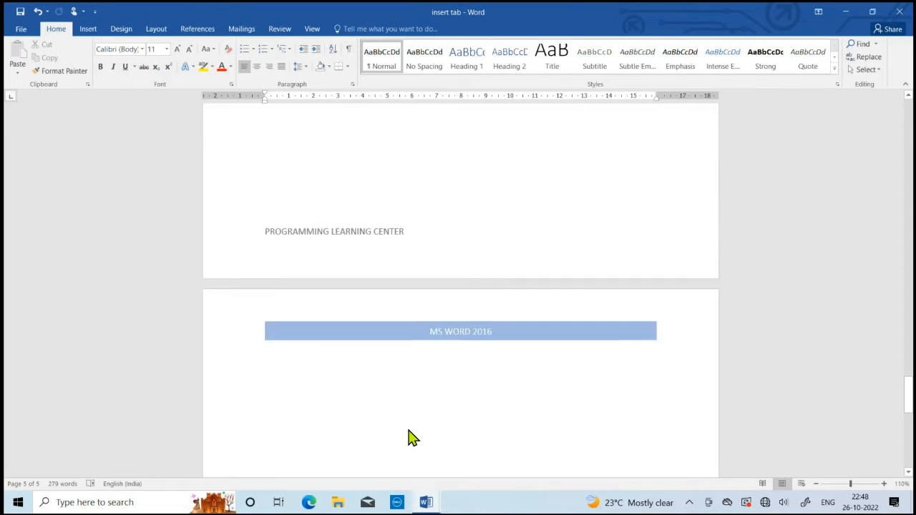
scroll(413, 434, "up", 4)
scroll(413, 415, "up", 10)
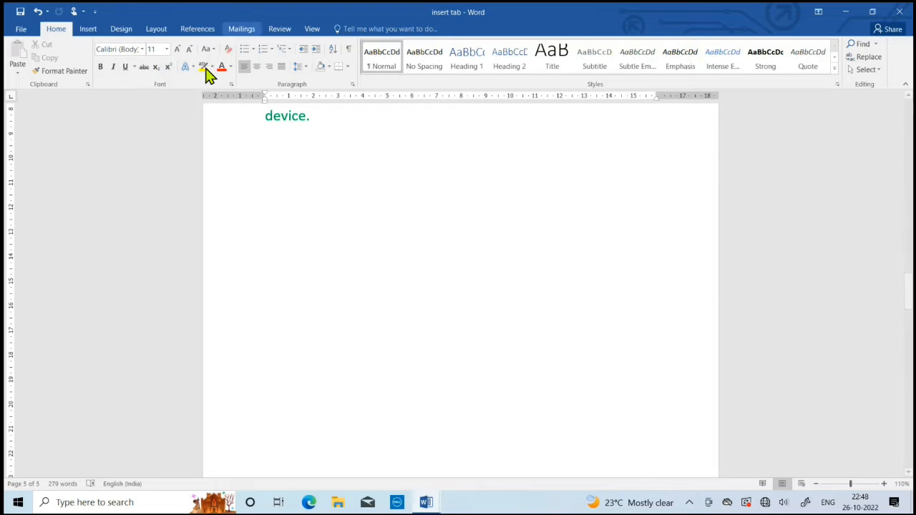
Step: Insert page numbers at the bottom of the page using the Plain Number 3 style
left_click(90, 30)
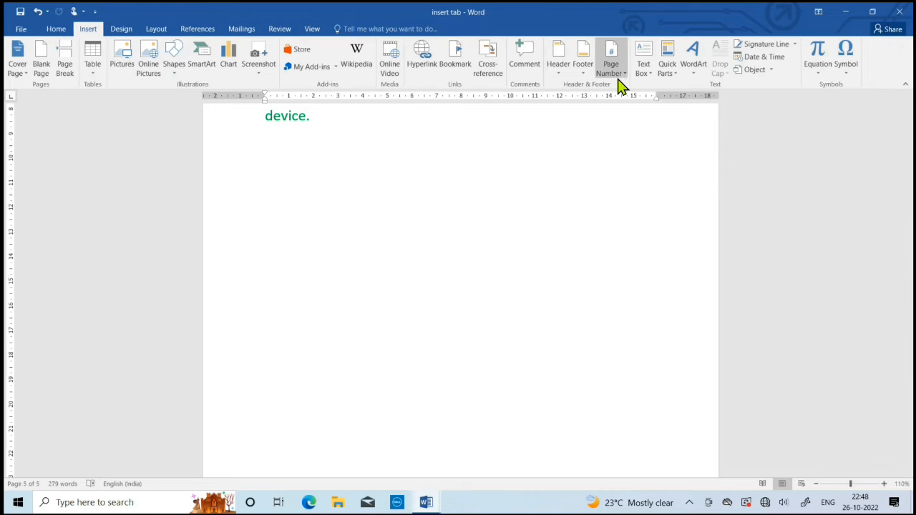
scroll(586, 258, "up", 5)
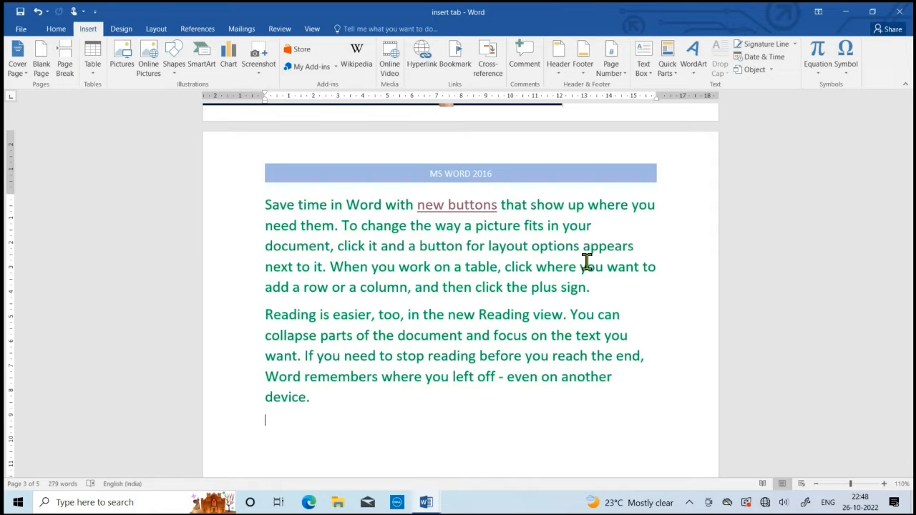
left_click(620, 80)
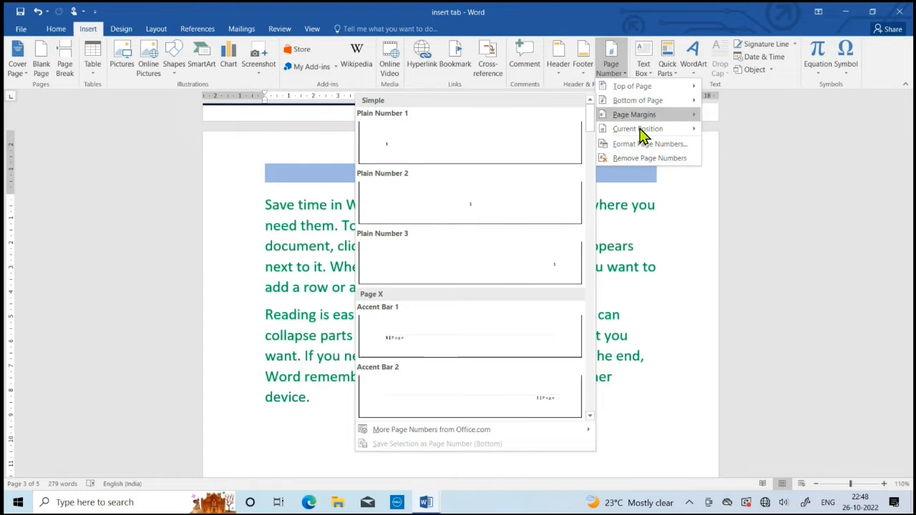
mouse_move(634, 90)
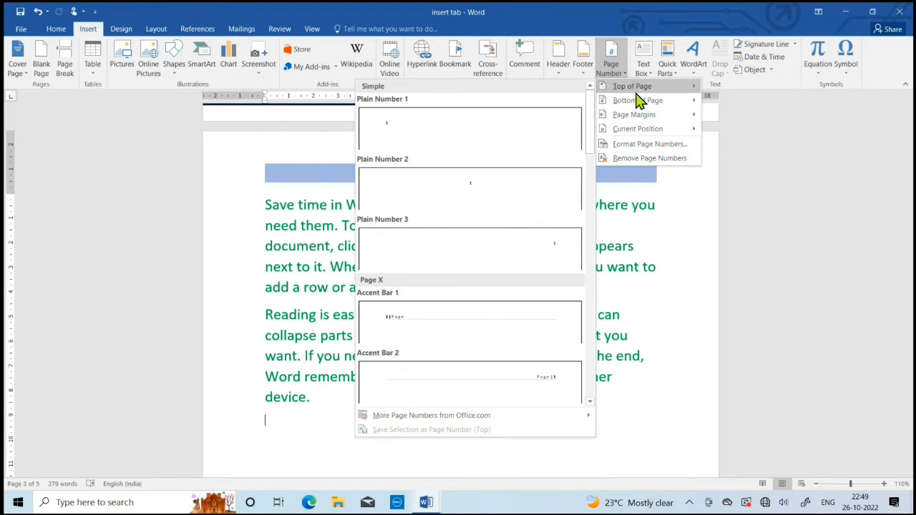
mouse_move(643, 106)
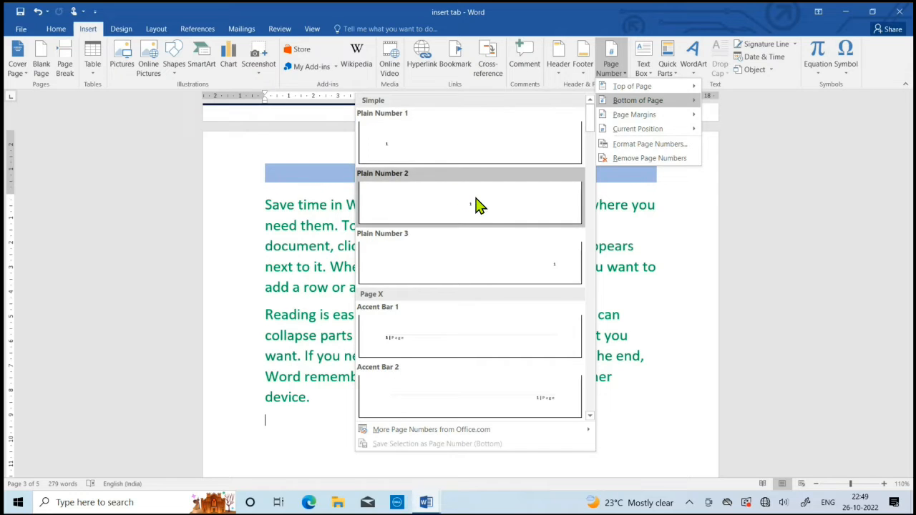
left_click(570, 278)
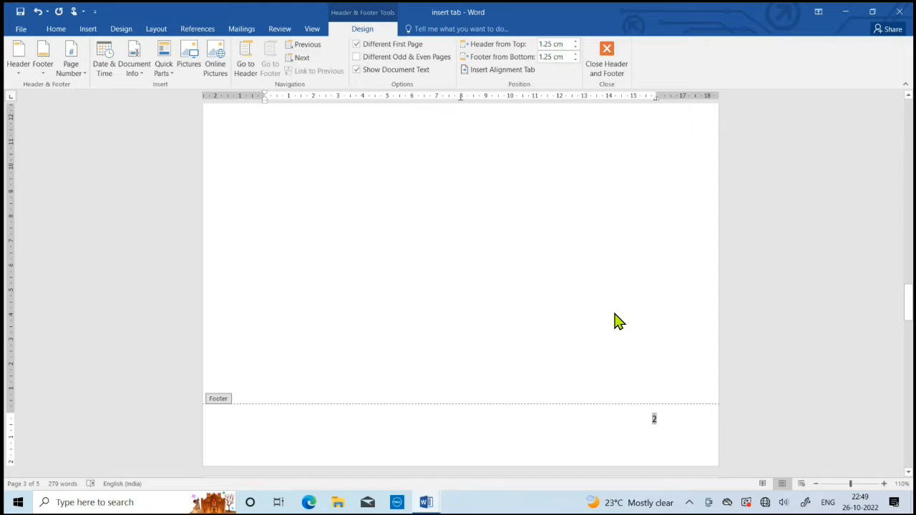
Step: Examine the page numbers in the footers from the cover page to the last page, and return to the body text
scroll(619, 317, "up", 15)
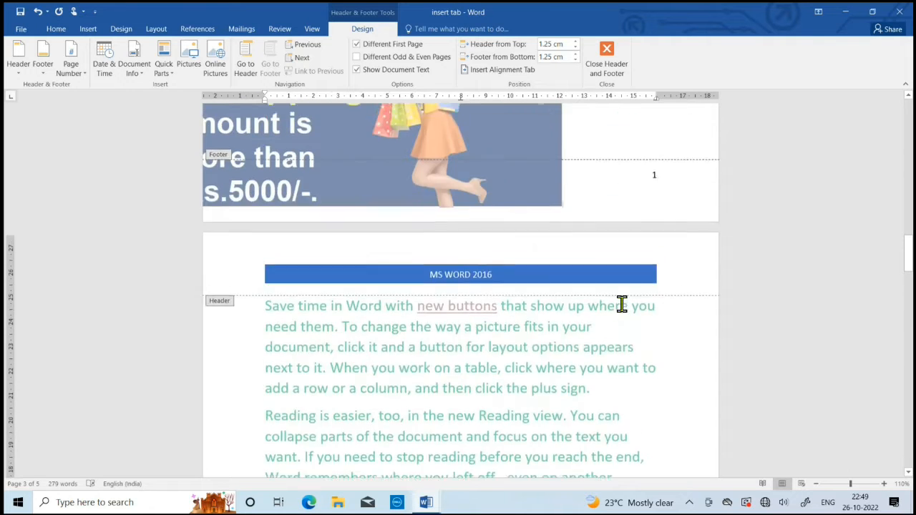
scroll(639, 349, "up", 15)
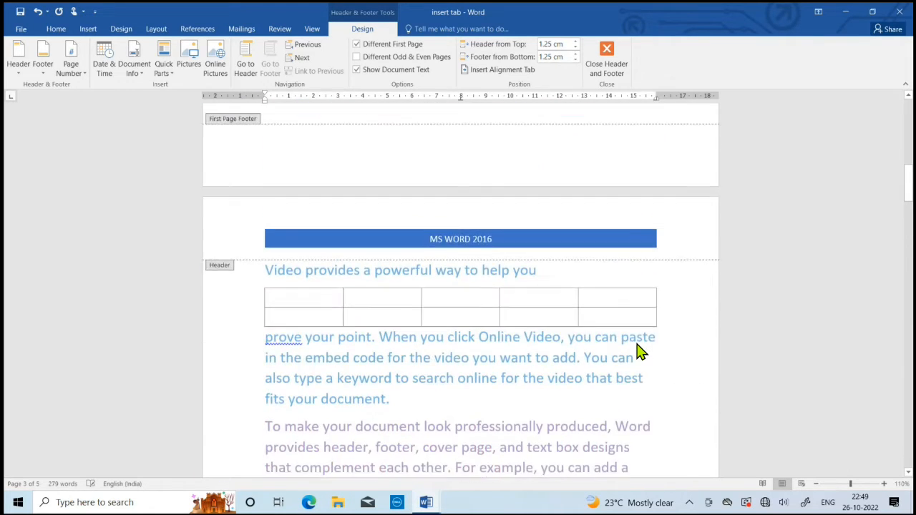
scroll(581, 287, "up", 10)
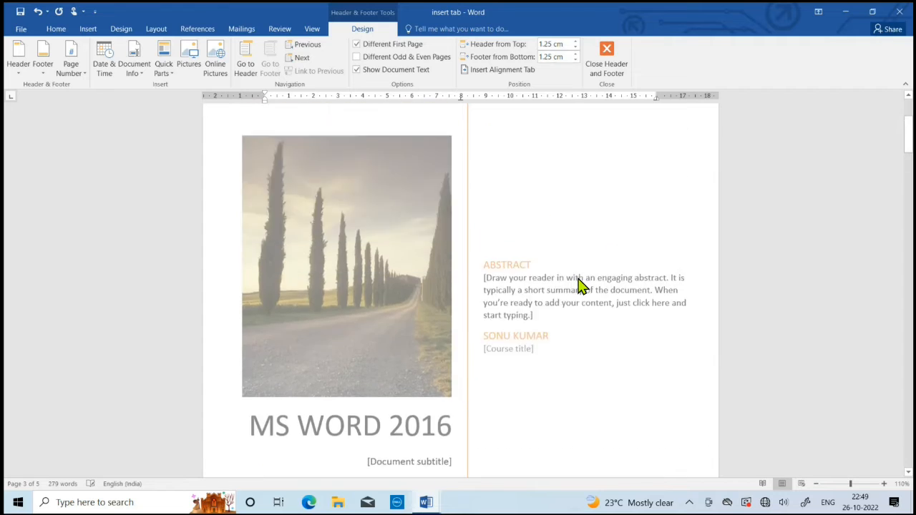
scroll(585, 283, "down", 10)
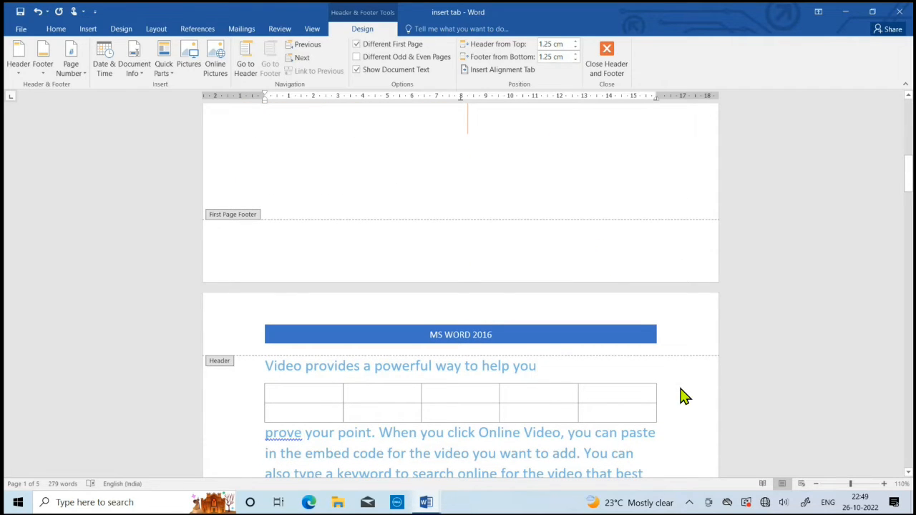
scroll(671, 390, "down", 6)
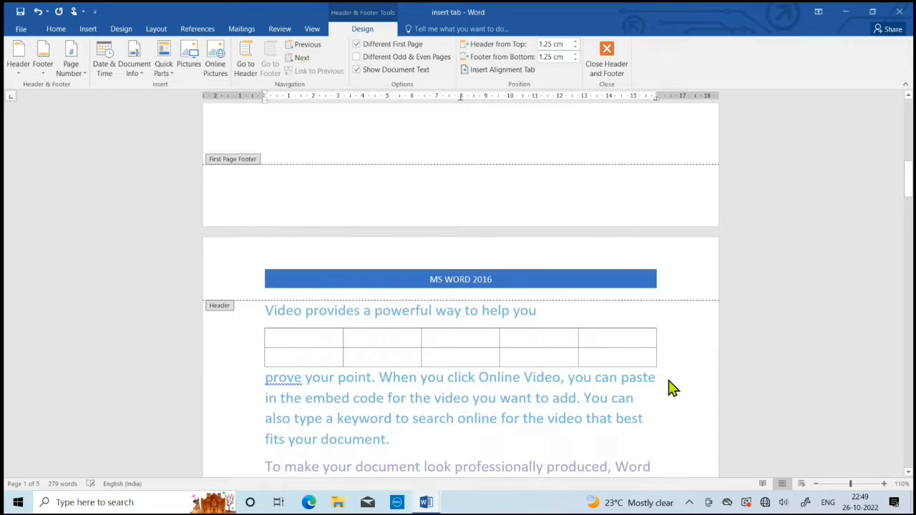
scroll(586, 258, "down", 3)
scroll(587, 258, "down", 6)
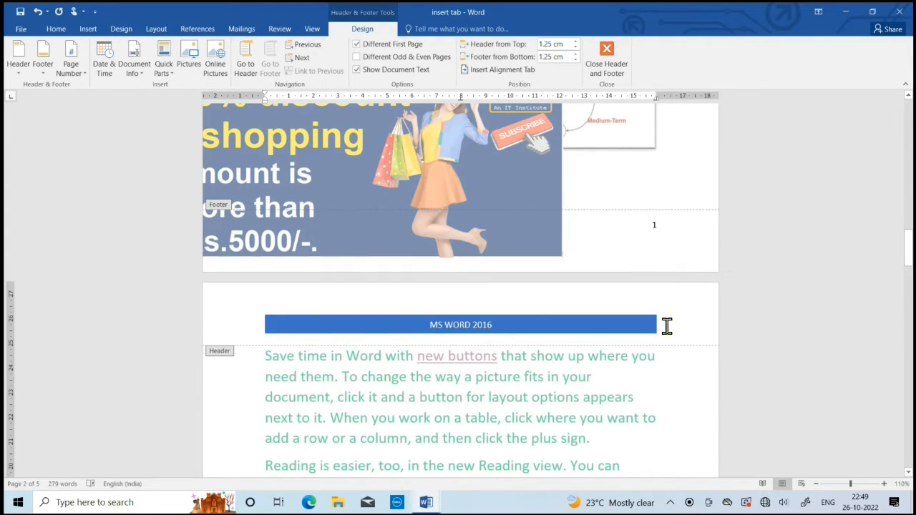
scroll(665, 321, "down", 10)
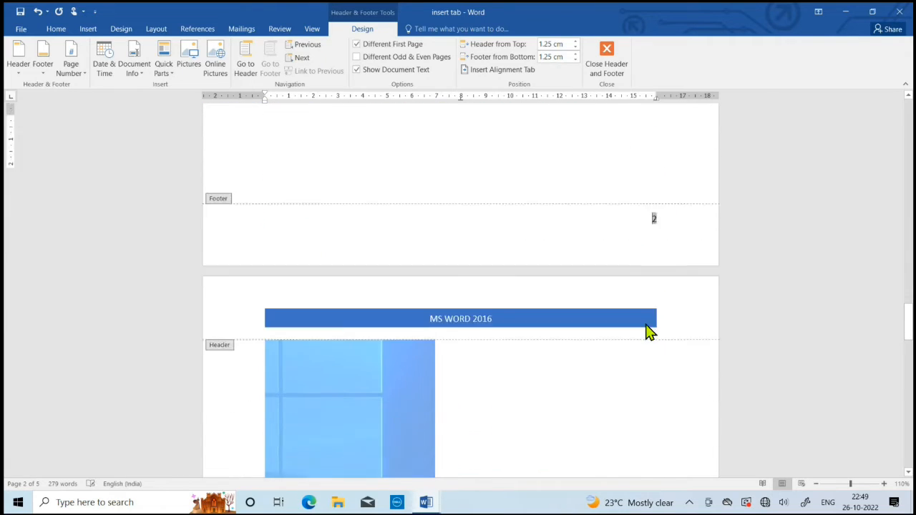
scroll(644, 323, "down", 12)
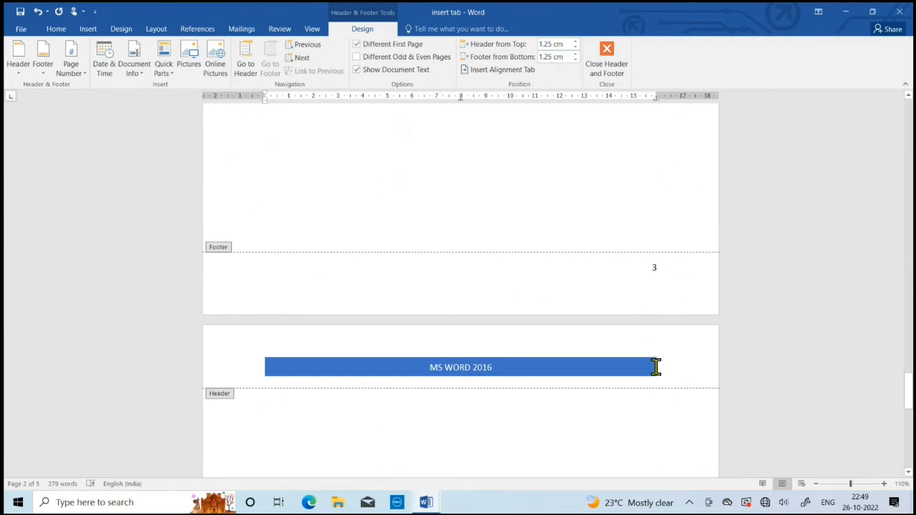
scroll(658, 387, "down", 10)
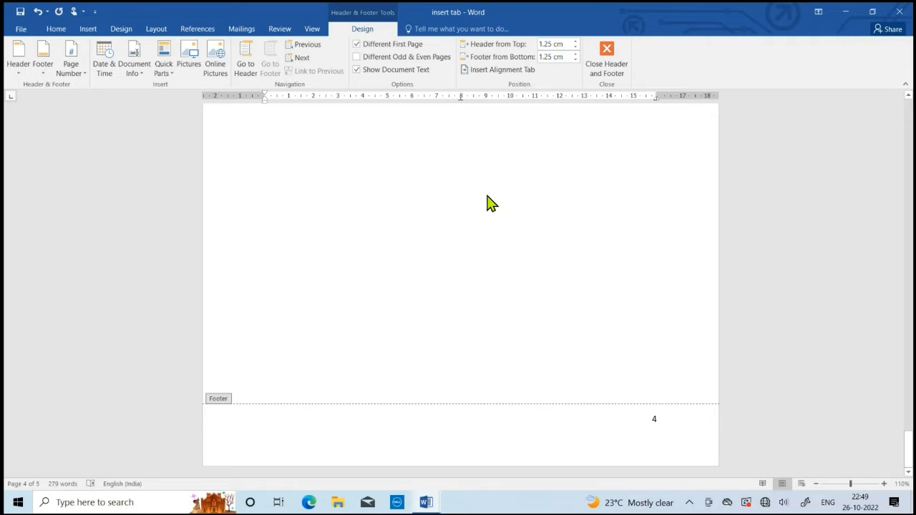
scroll(478, 208, "up", 10)
key("Escape")
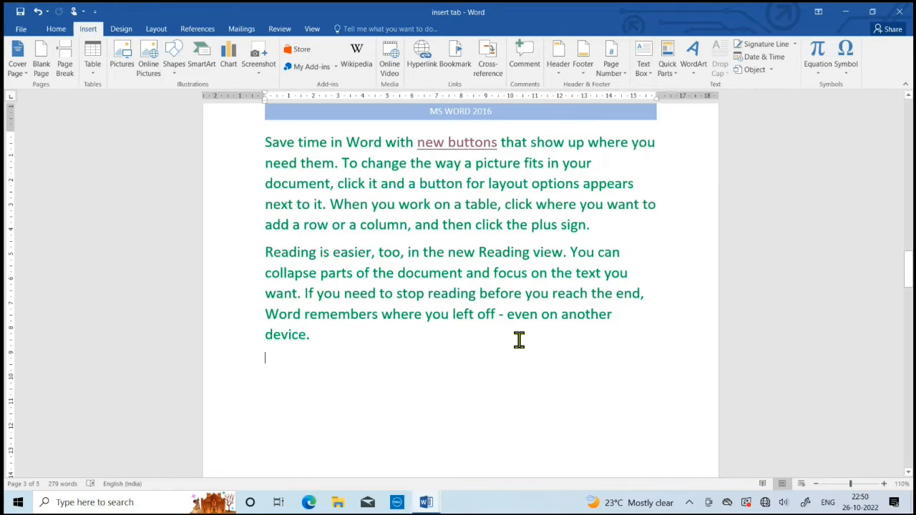
scroll(511, 342, "down", 3)
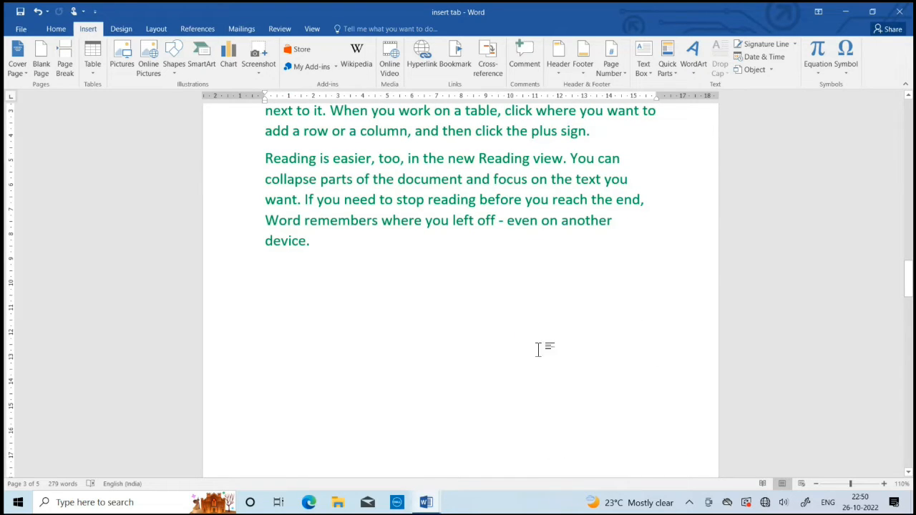
Step: Draw a text box about 8.77 cm by 6.25 cm below the last paragraph and enter OEUPUEERPGJ, WEUROUGPRG and FHDSOFOJOPJ3IH4 on separate lines
left_click(648, 74)
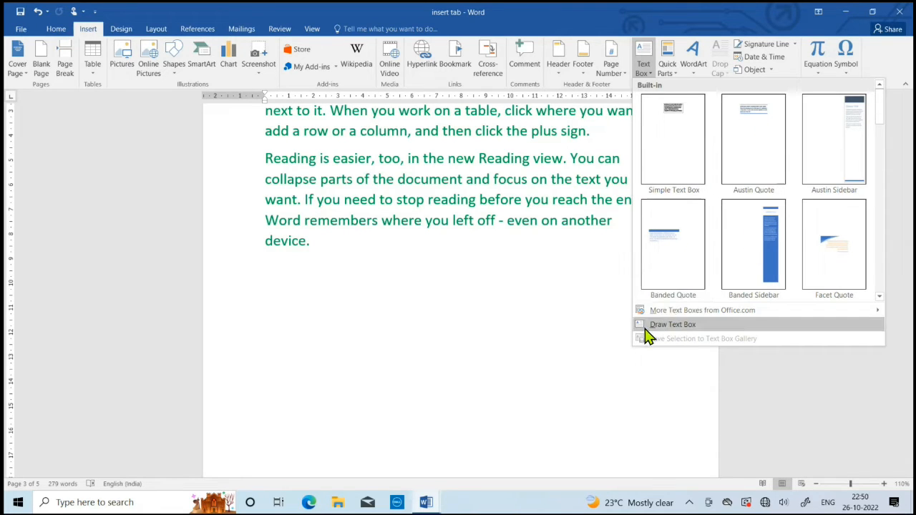
left_click(698, 326)
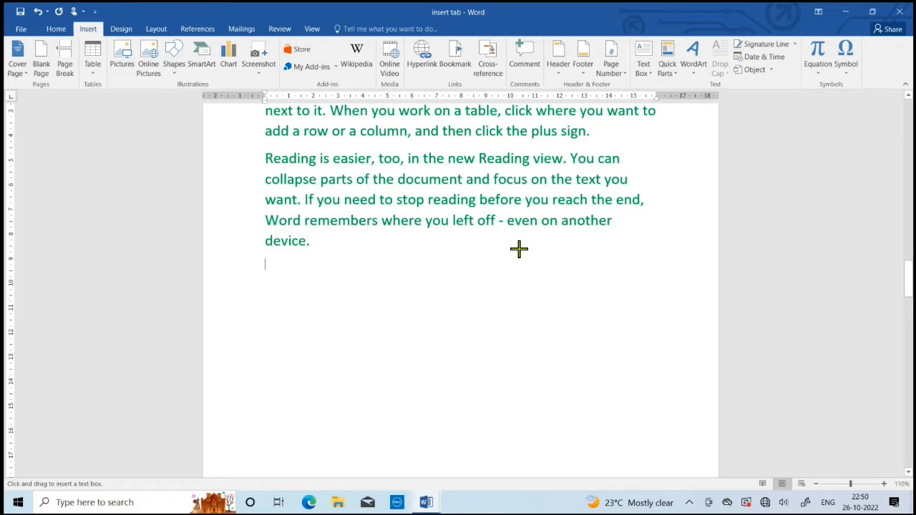
mouse_move(518, 248)
left_mouse_down()
mouse_move(637, 393)
mouse_move(671, 464)
left_mouse_up()
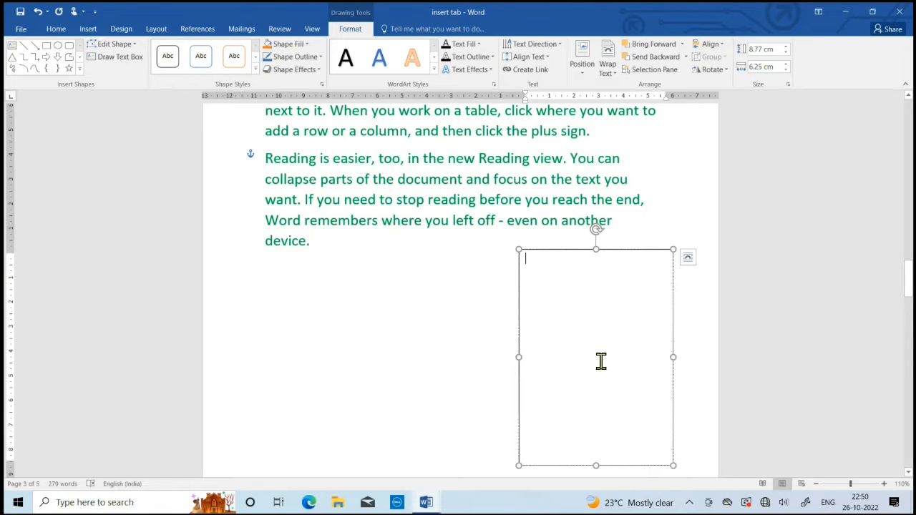
type("OEUPUEERPGJ")
key("Return")
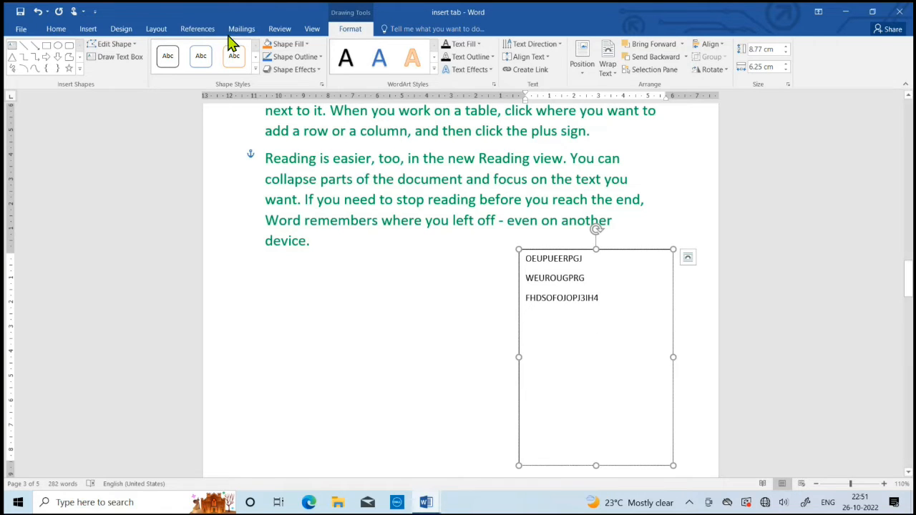
Step: Insert WordArt in the white style with an orange outline and move it beside the text box, under the last paragraph
left_click(91, 31)
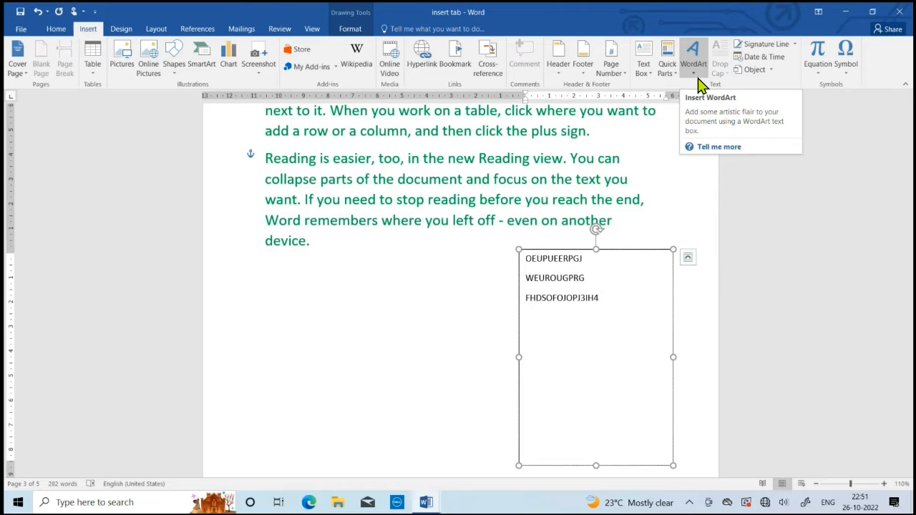
left_click(694, 74)
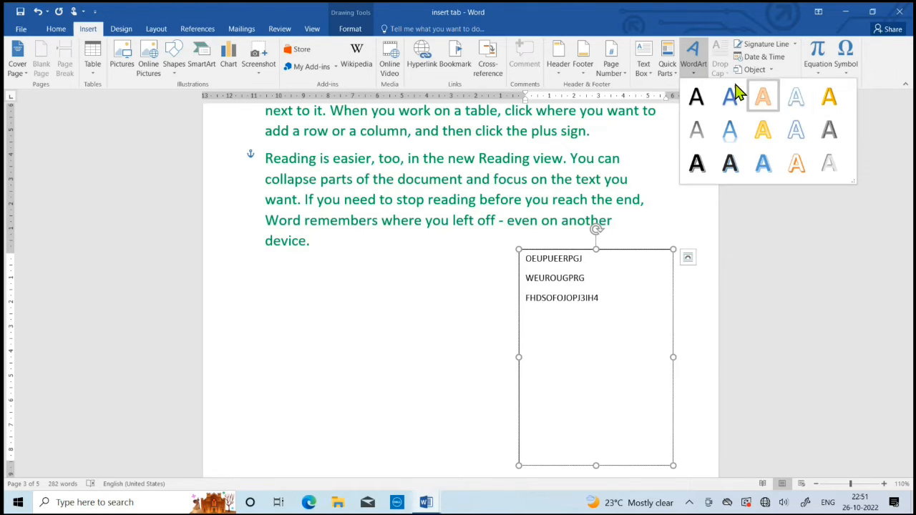
left_click(801, 165)
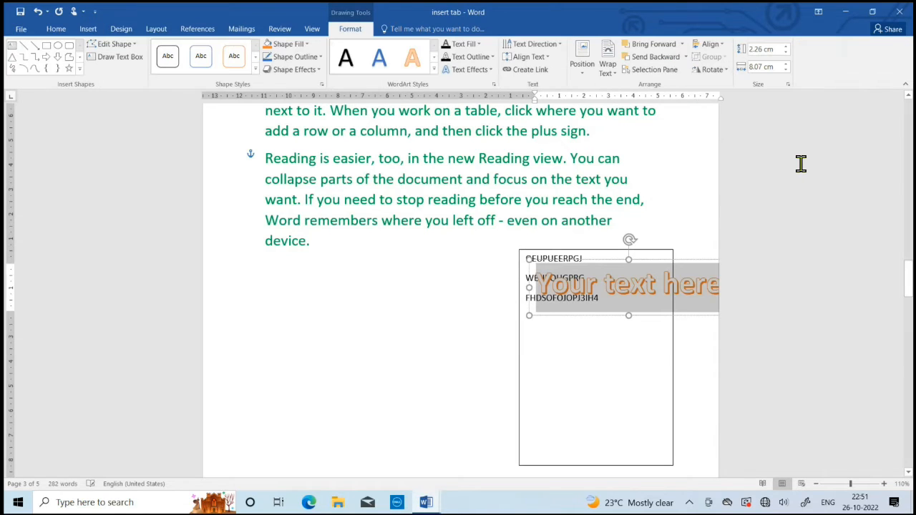
left_click_drag(655, 264, 396, 295)
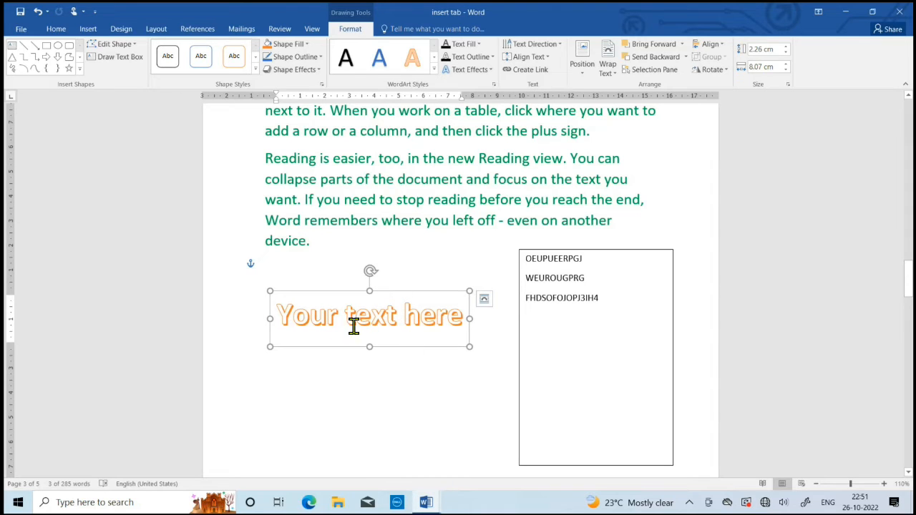
Step: Replace the WordArt placeholder with "PROGRAMMING LEARNING CENTER" and move it below the text box, above the page number
left_click_drag(280, 318, 466, 323)
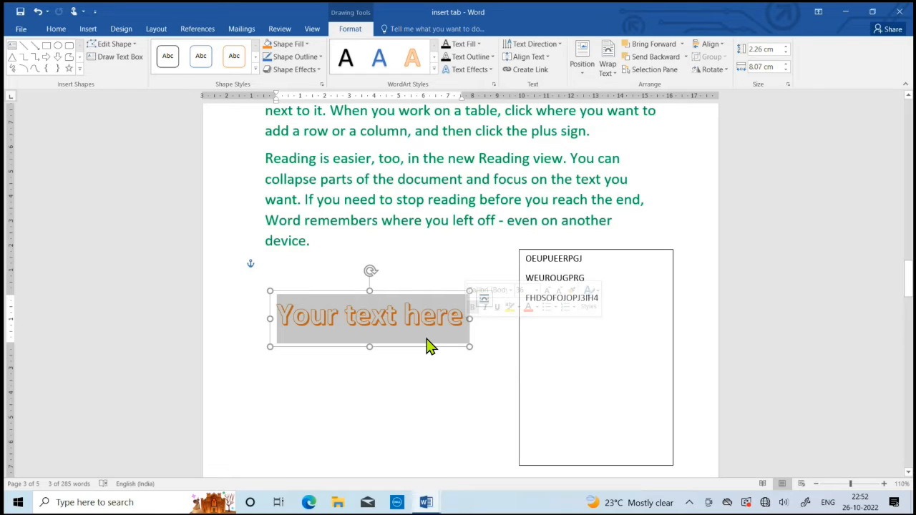
type("P")
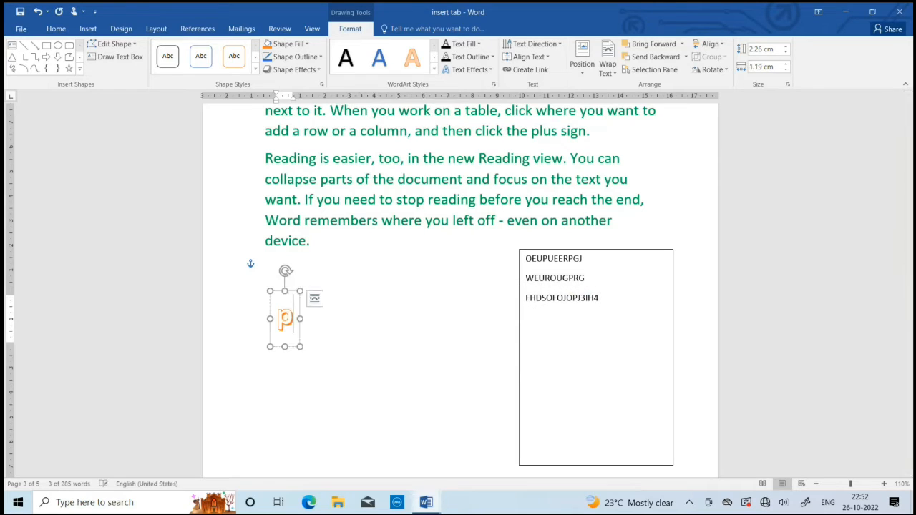
type("ROGRAMMING LEARNING CENTER")
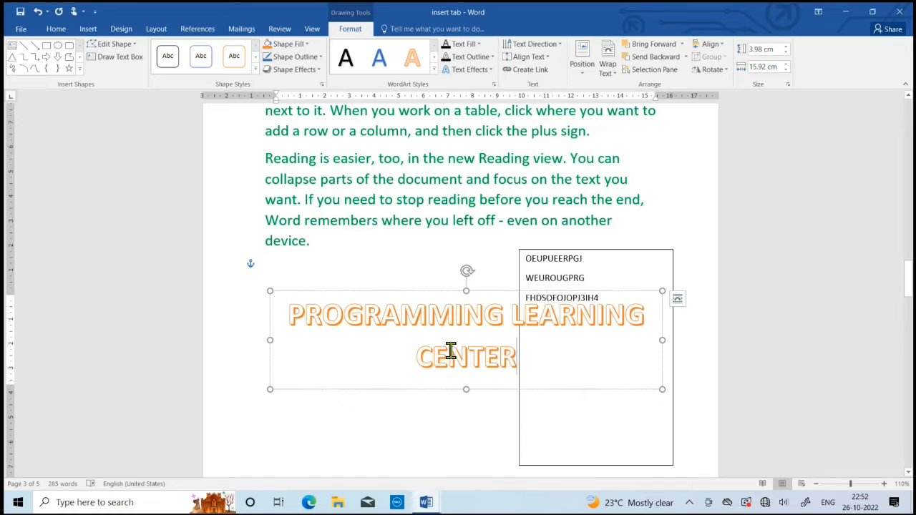
left_click_drag(420, 288, 417, 462)
scroll(493, 321, "down", 5)
scroll(438, 236, "up", 2)
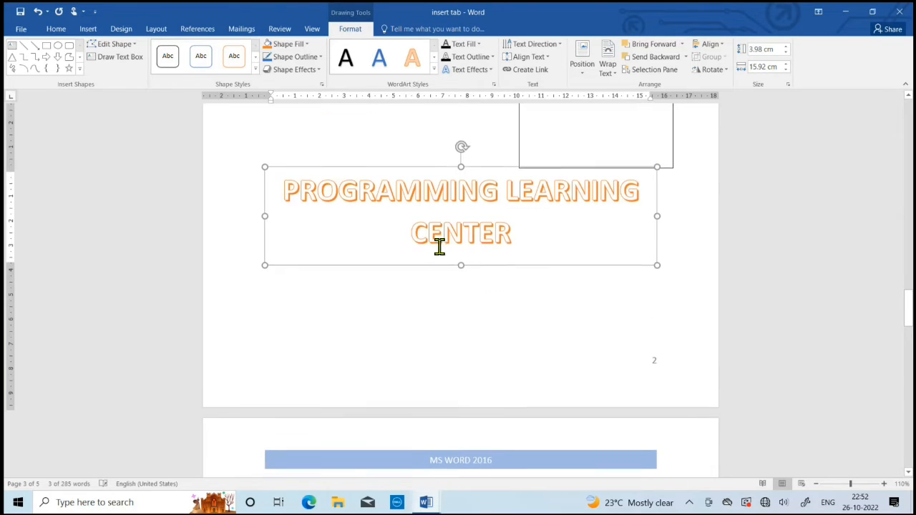
left_click_drag(428, 172, 432, 194)
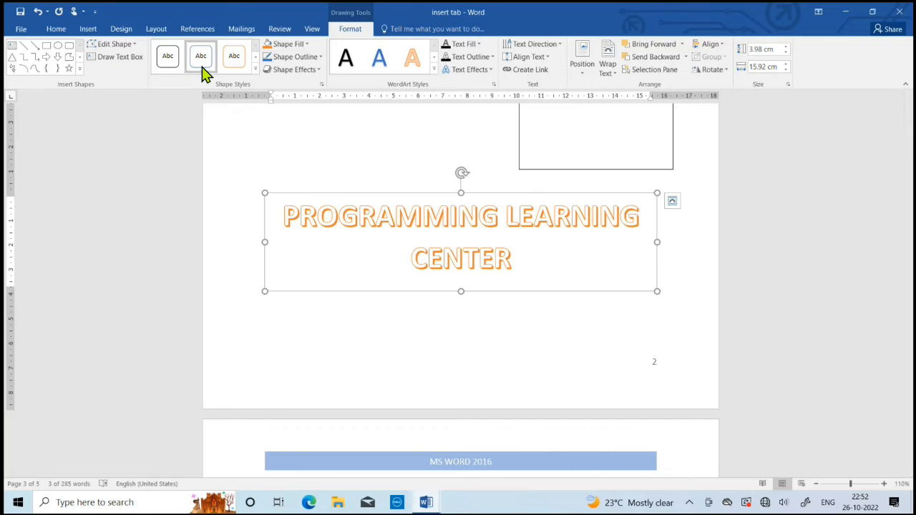
Step: Apply the Light 1 Outline, Colored Fill - Blue, Accent 5 shape style and the white, orange-outlined text style to the WordArt
left_click(255, 69)
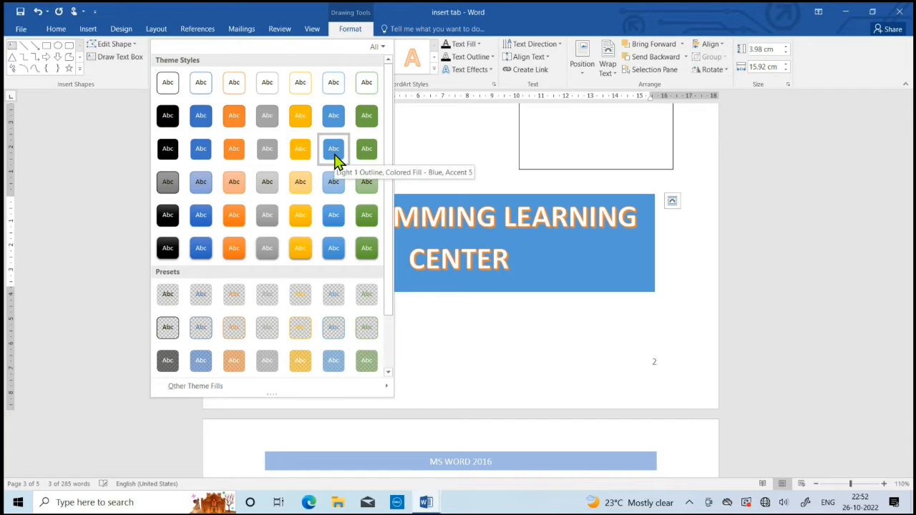
left_click(333, 150)
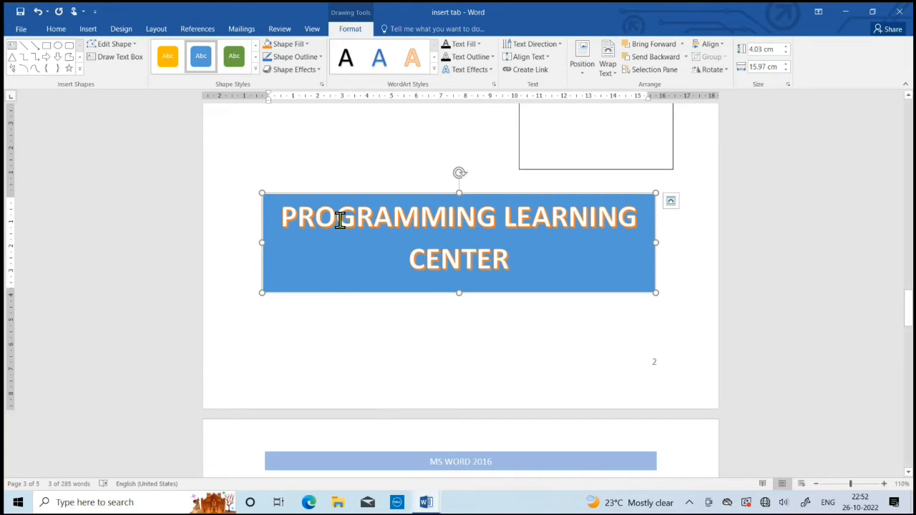
left_click_drag(283, 216, 528, 259)
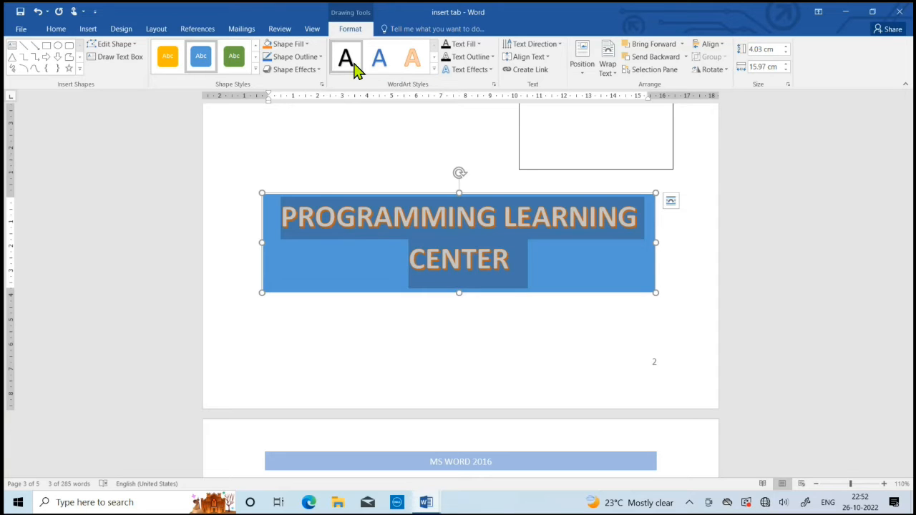
left_click(433, 71)
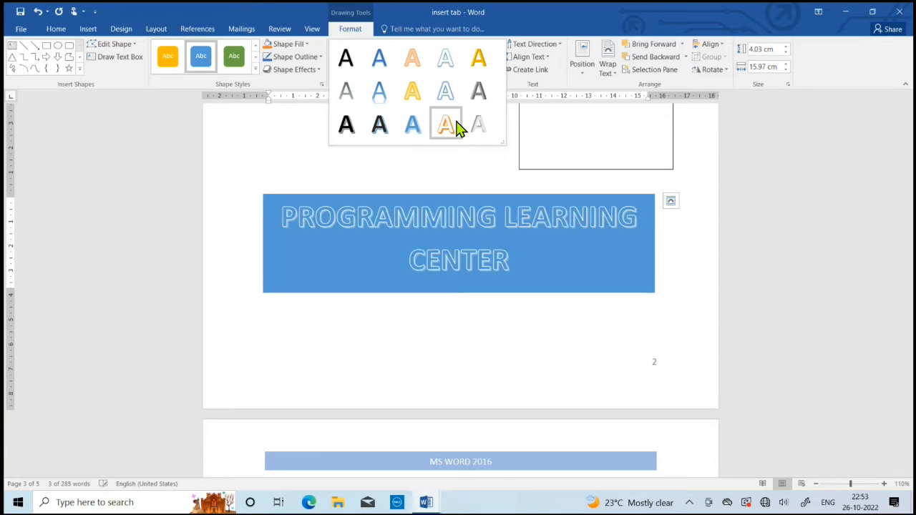
left_click(457, 127)
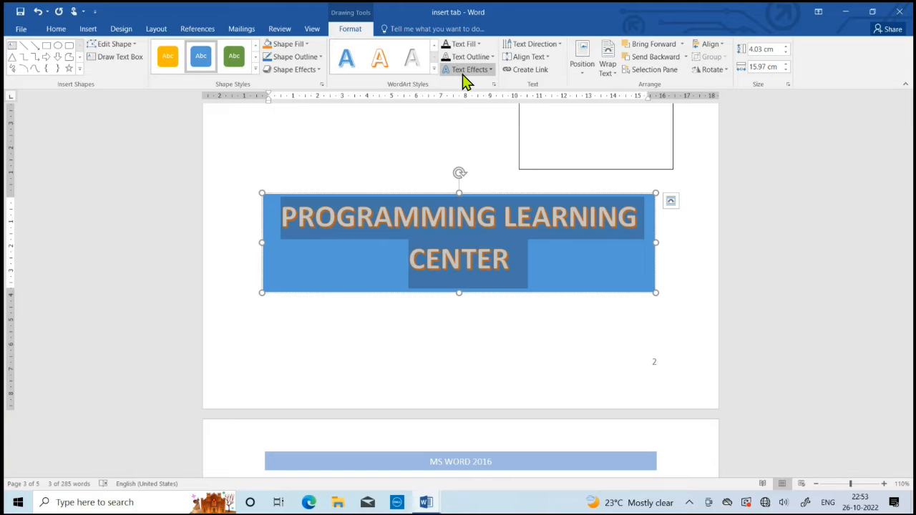
Step: Browse the 3-D rotation and glow text effects, and apply the rounded three-line Warp transform to the WordArt text
left_click(492, 75)
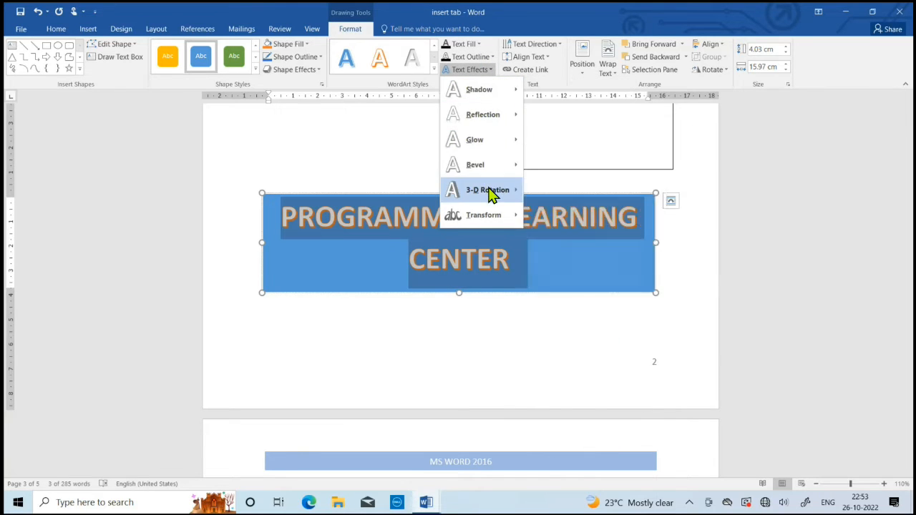
mouse_move(491, 195)
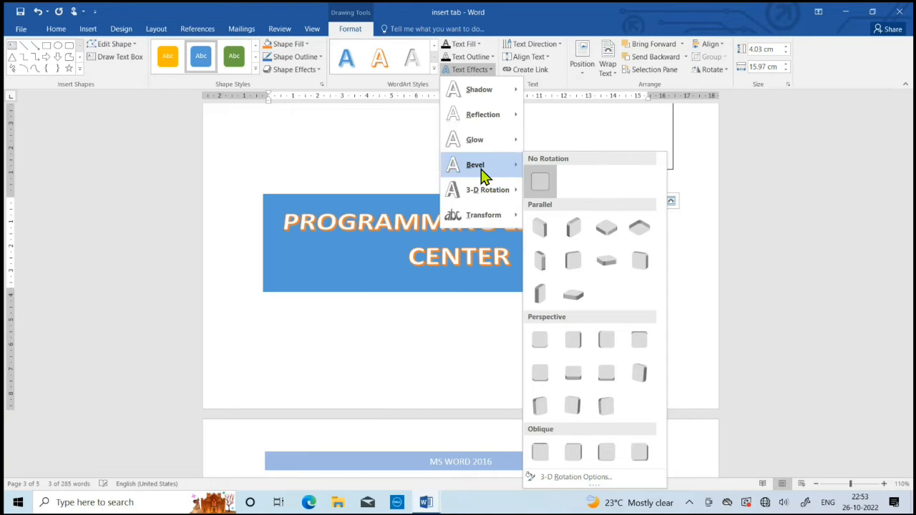
mouse_move(500, 140)
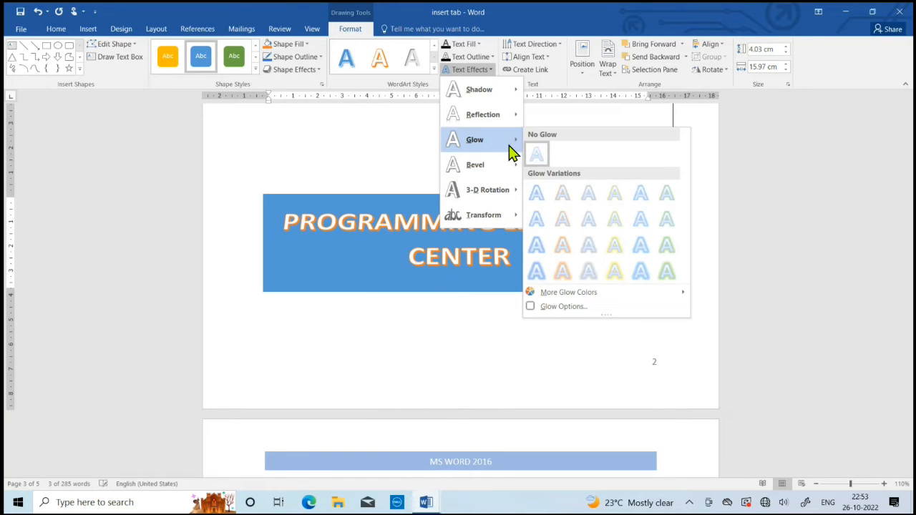
mouse_move(508, 217)
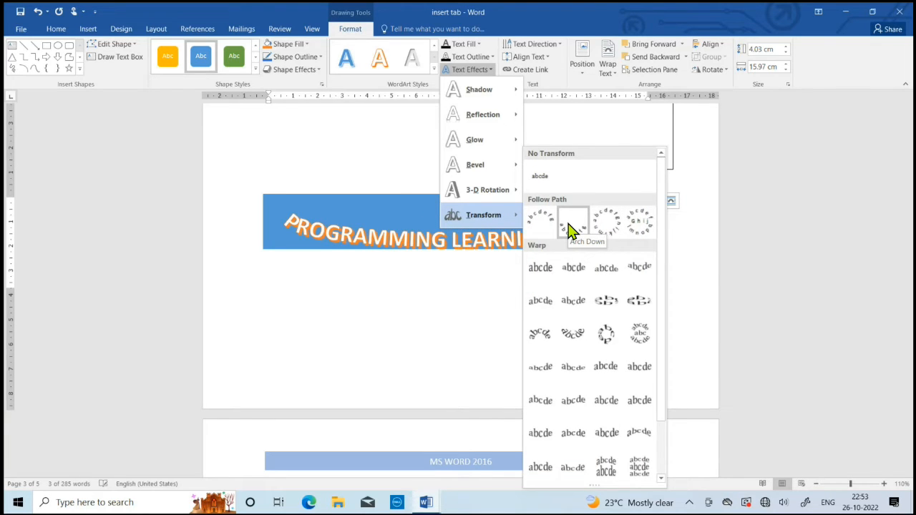
left_click(639, 334)
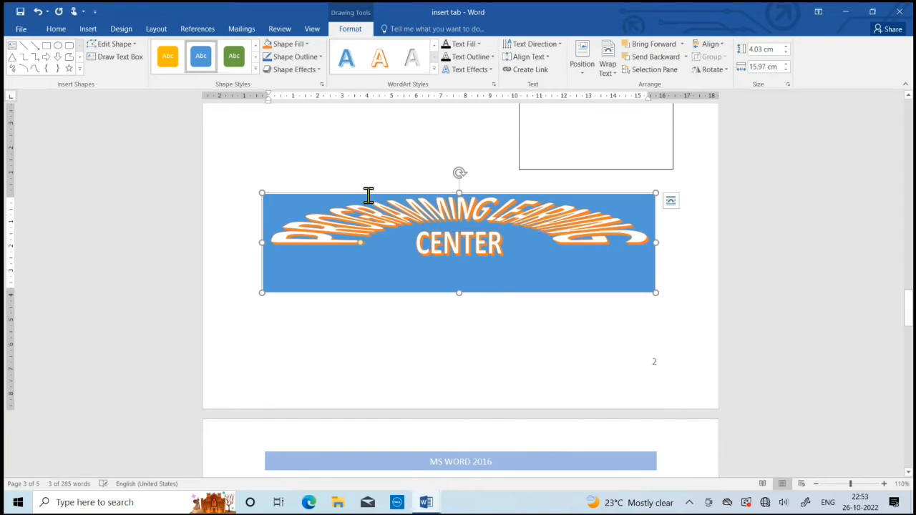
Step: Enlarge the WordArt box to about 5.1 cm by 18.38 cm and shift it so that it extends past both text margins
left_click_drag(655, 291, 689, 318)
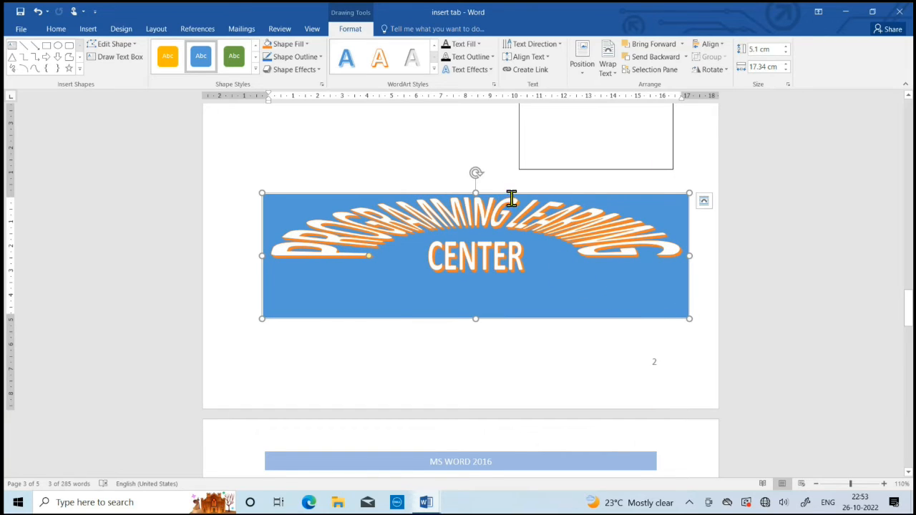
left_click_drag(508, 194, 476, 200)
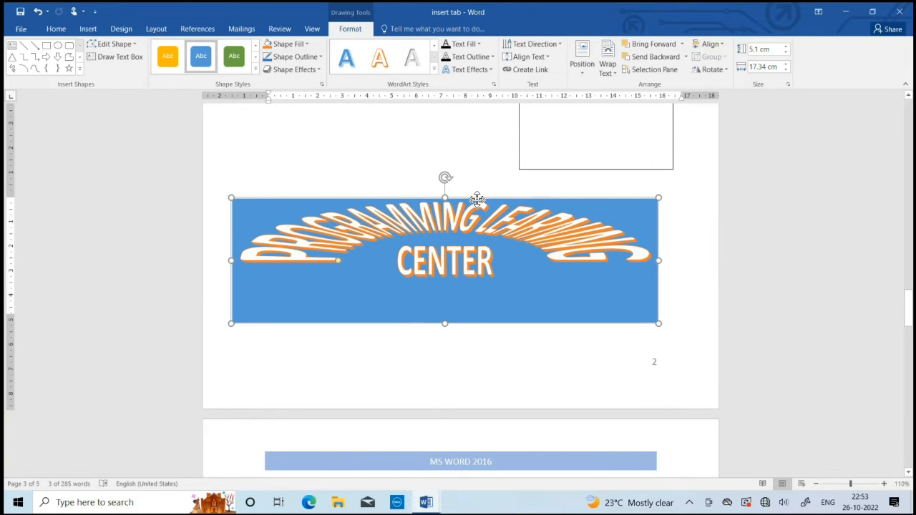
left_click_drag(658, 260, 684, 261)
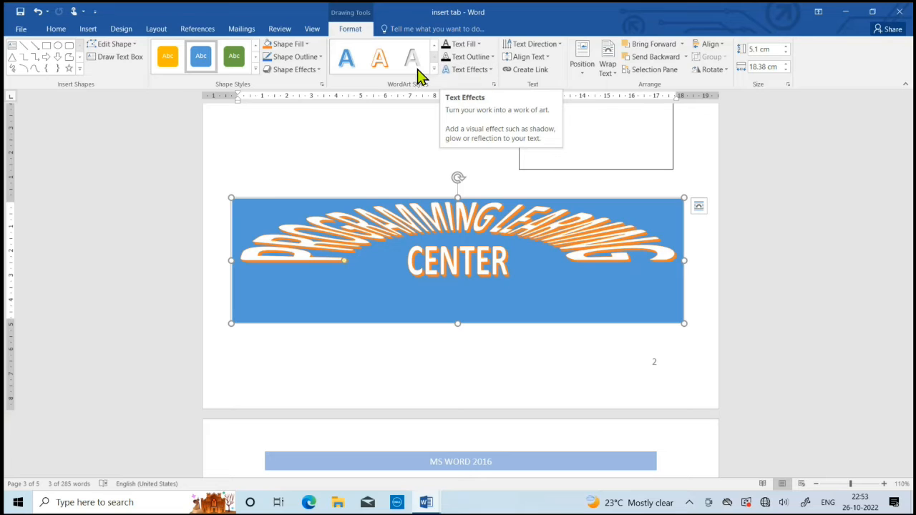
Step: Look back through the document from the WordArt up to the cover page and return to the page with the table
left_click(88, 30)
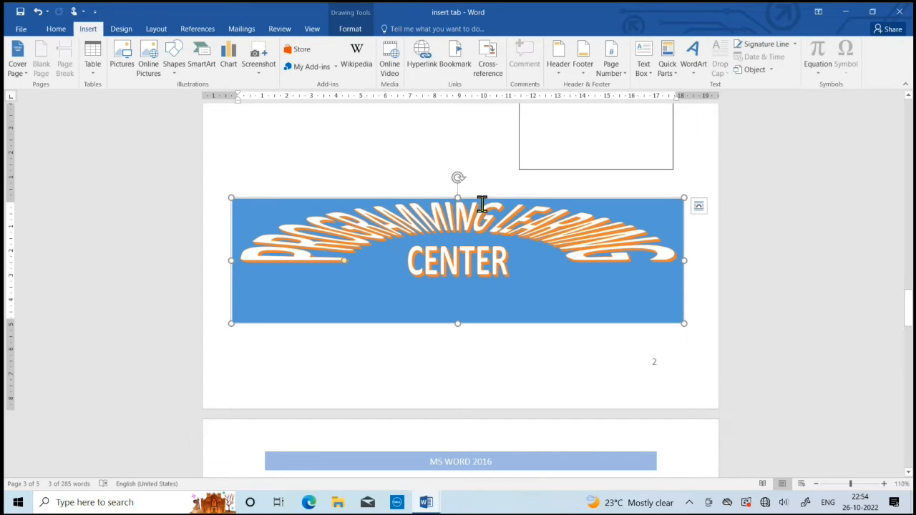
scroll(501, 170, "up", 6)
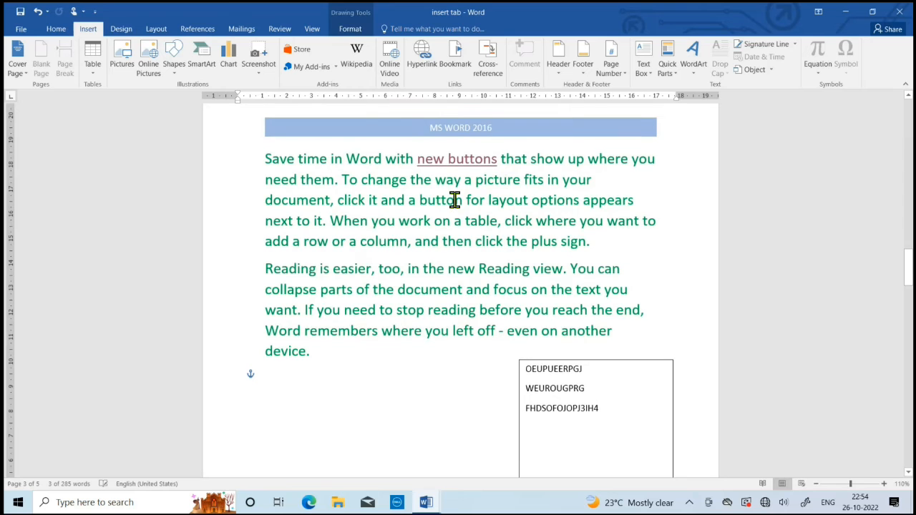
left_click(366, 223)
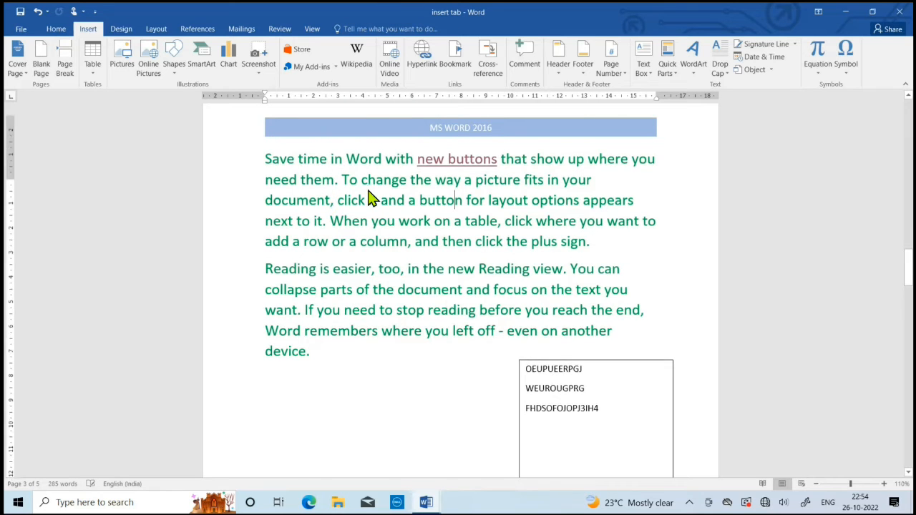
scroll(374, 197, "up", 3)
scroll(373, 194, "up", 3)
scroll(374, 194, "down", 3)
scroll(411, 171, "up", 3)
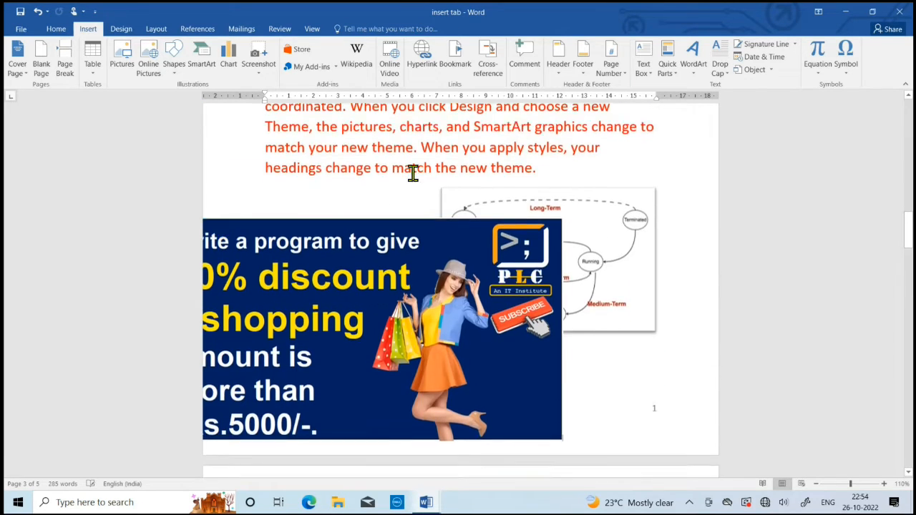
scroll(479, 150, "up", 5)
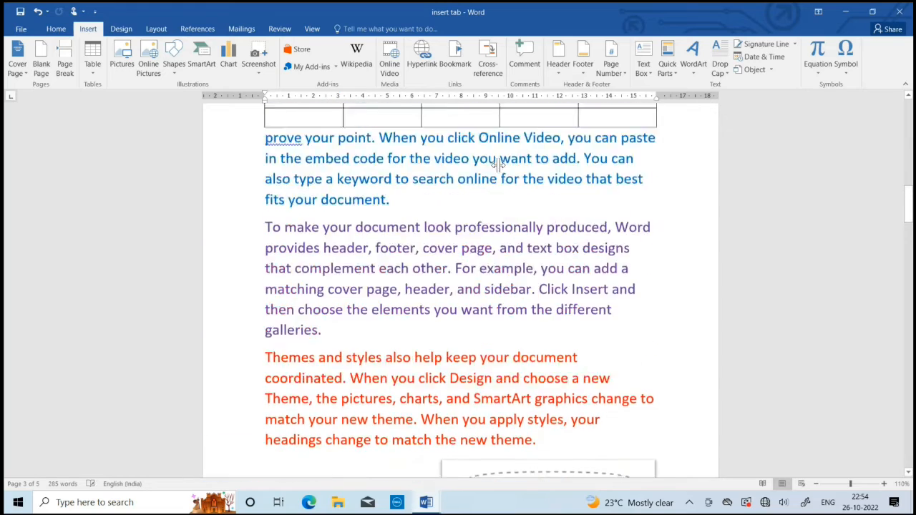
scroll(398, 204, "up", 15)
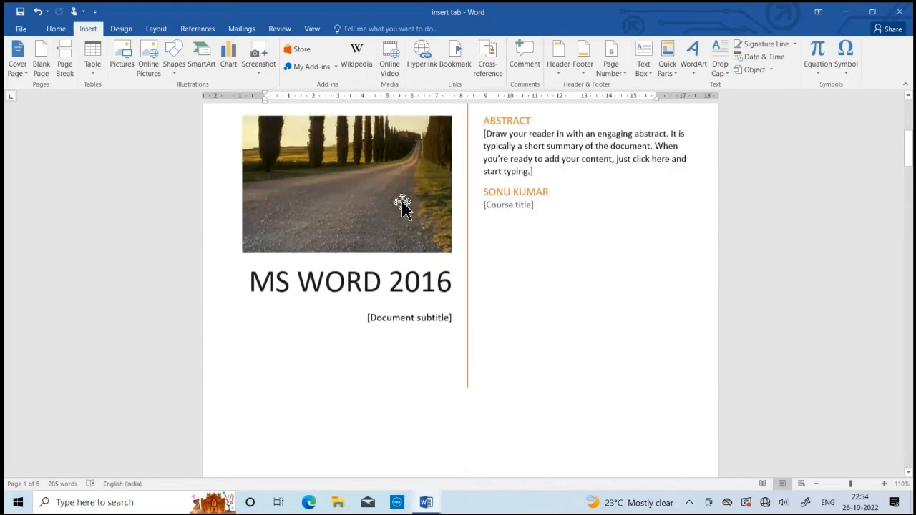
scroll(403, 199, "down", 15)
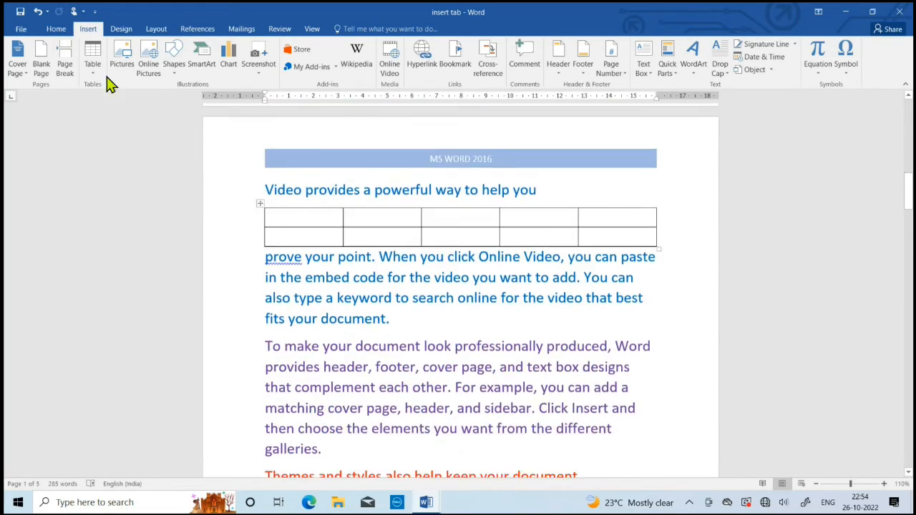
Step: Create a new blank document
left_click(20, 28)
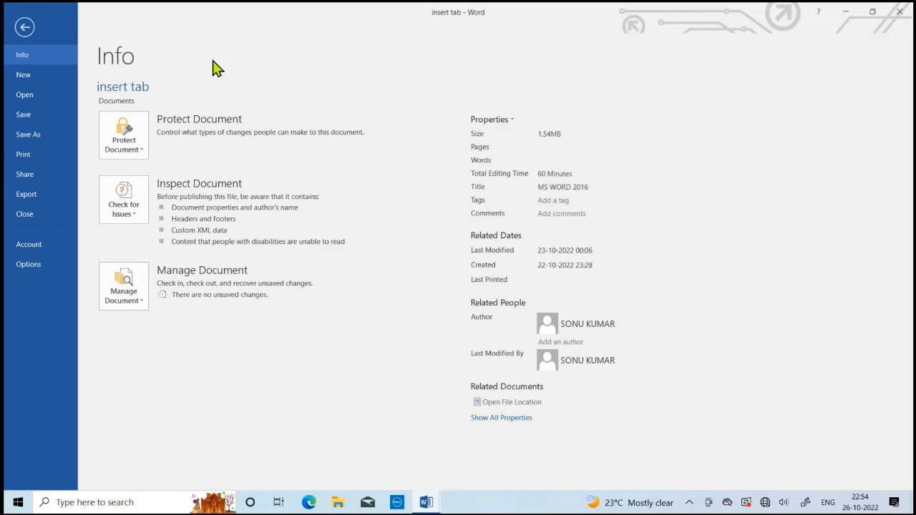
left_click(45, 80)
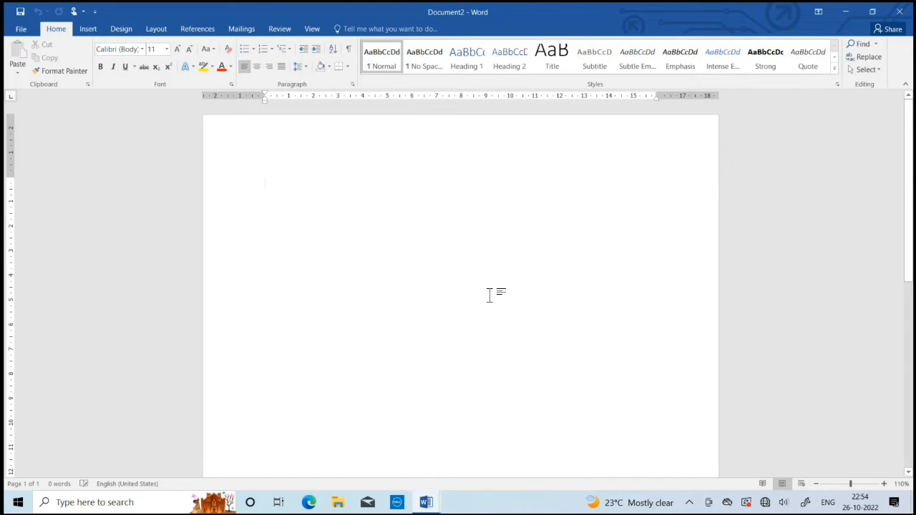
Step: Generate four paragraphs of sample text with =RAND(4) and enlarge all of the text to 18 pt
type("=RAND(4")
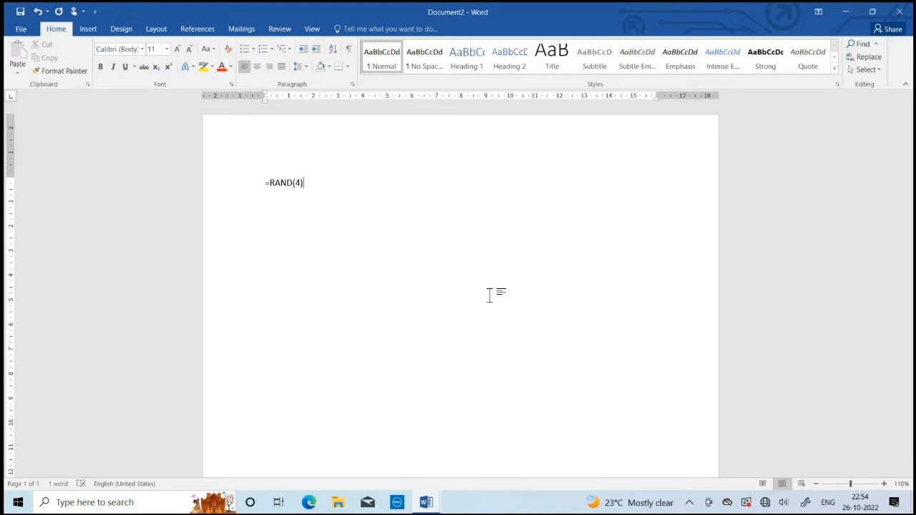
key("Return")
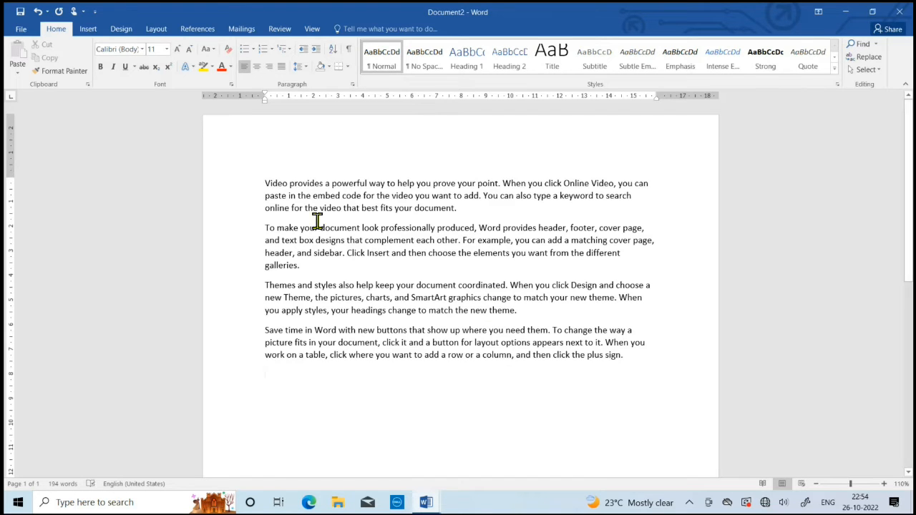
left_click_drag(266, 183, 582, 395)
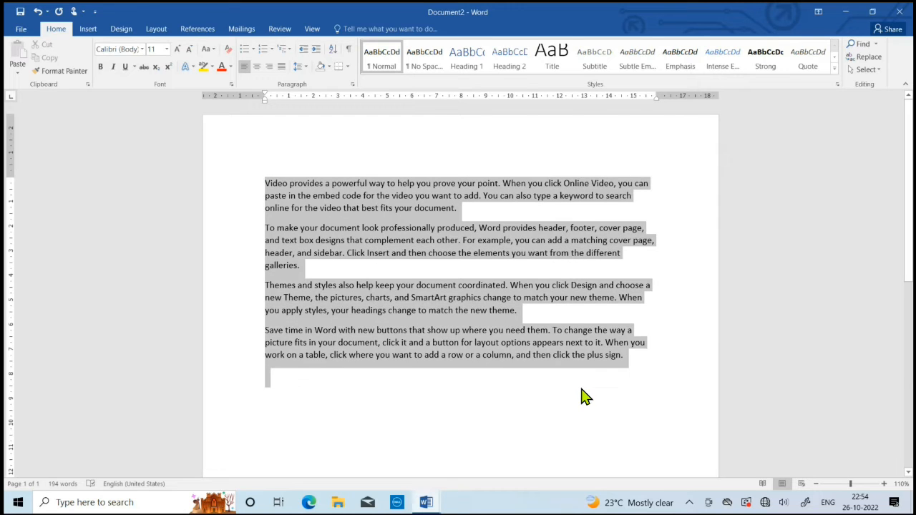
left_click(176, 50)
left_click(176, 50)
left_click(177, 50)
left_click(177, 50)
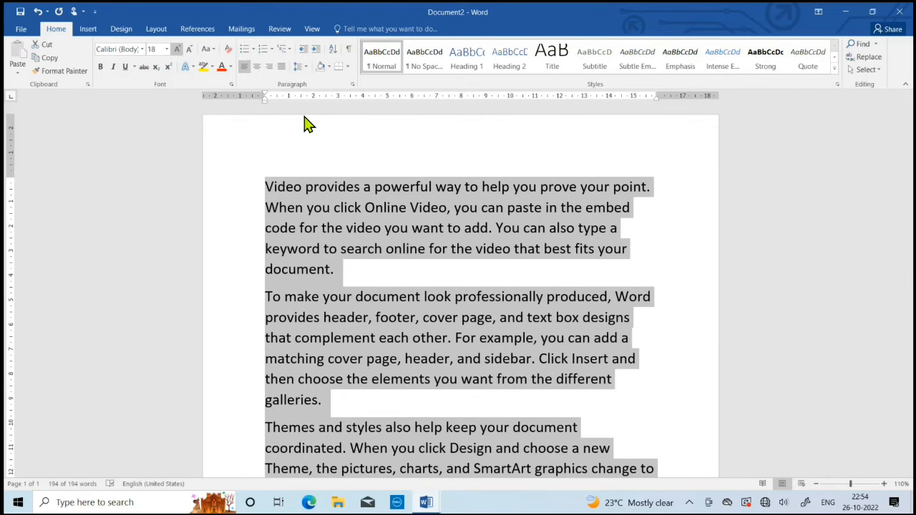
left_click(653, 402)
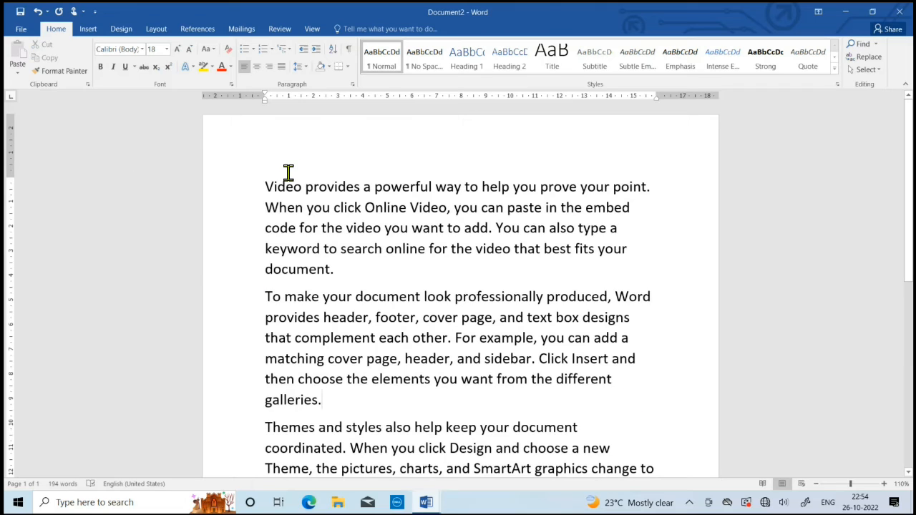
Step: Place the cursor in the first paragraph and examine the position, font and line settings in the Drop Cap options
left_click(410, 231)
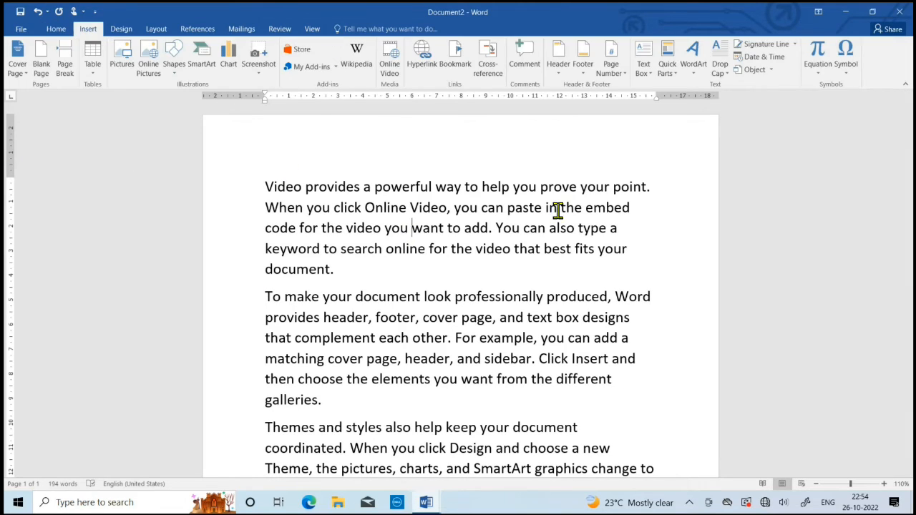
left_click(390, 209)
left_click(314, 223)
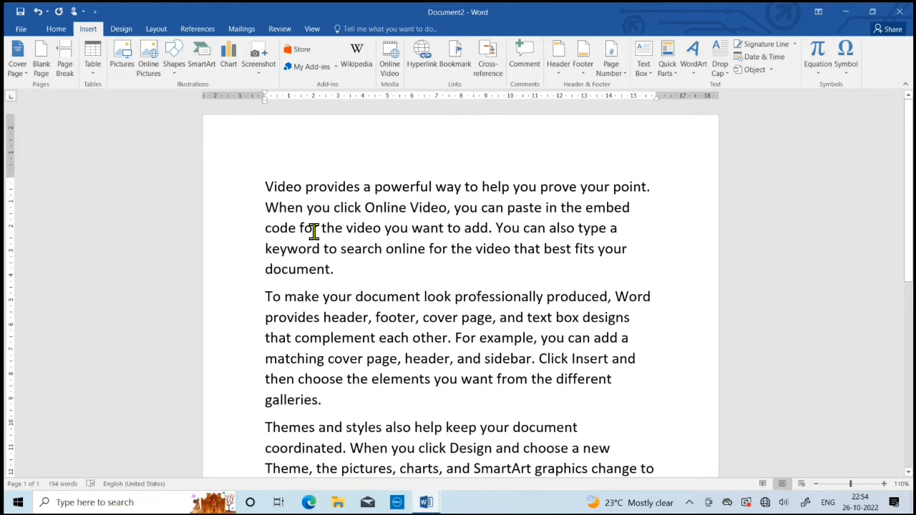
left_click(719, 70)
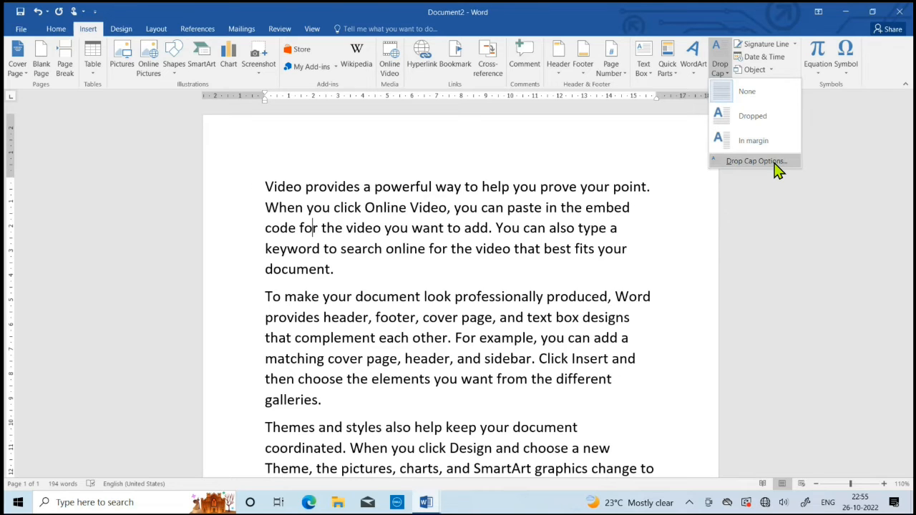
left_click(771, 162)
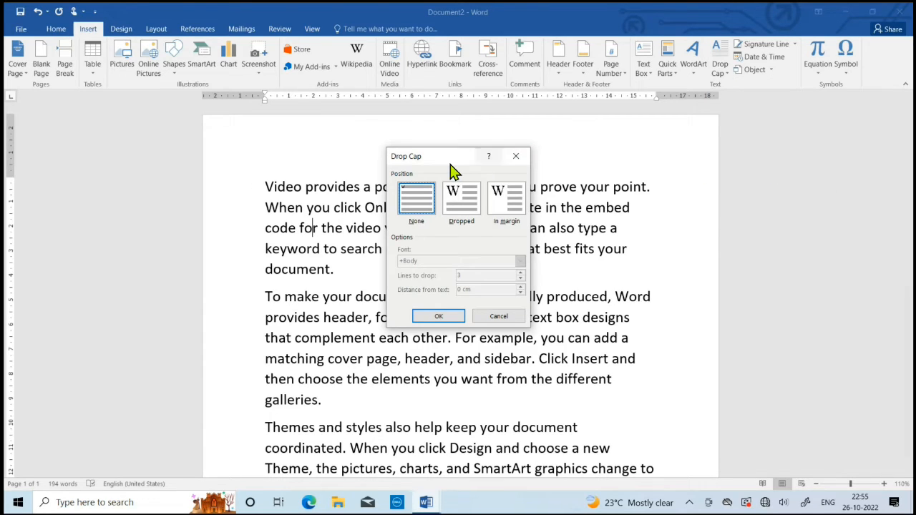
left_click_drag(446, 159, 591, 153)
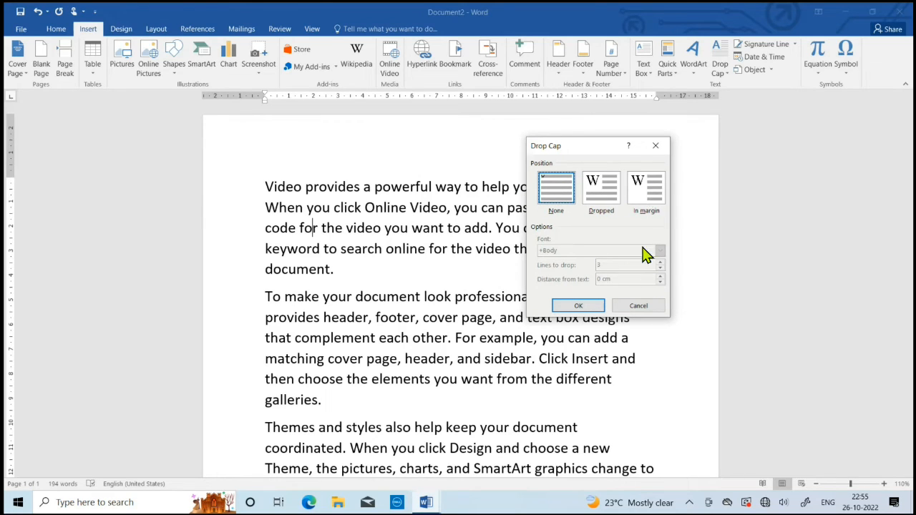
left_click(654, 146)
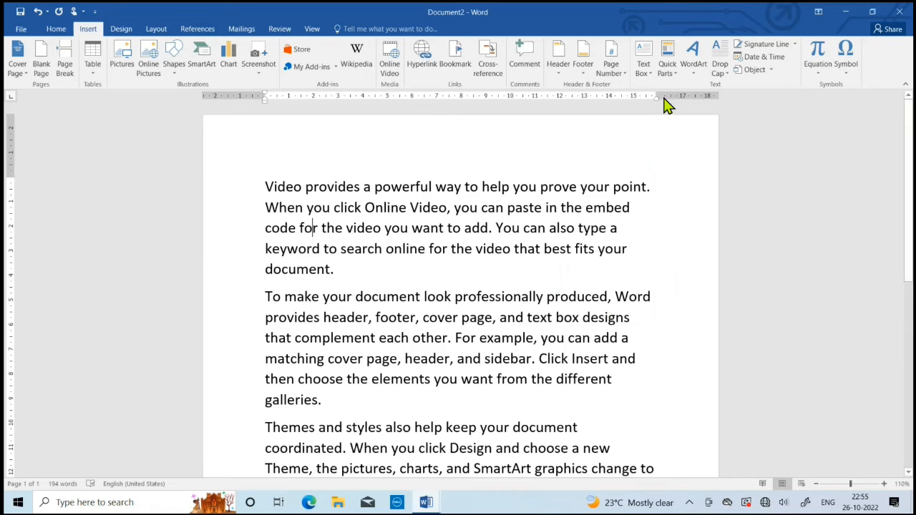
Step: Apply the Dropped style of drop cap to the first paragraph's initial letter V
left_click(730, 80)
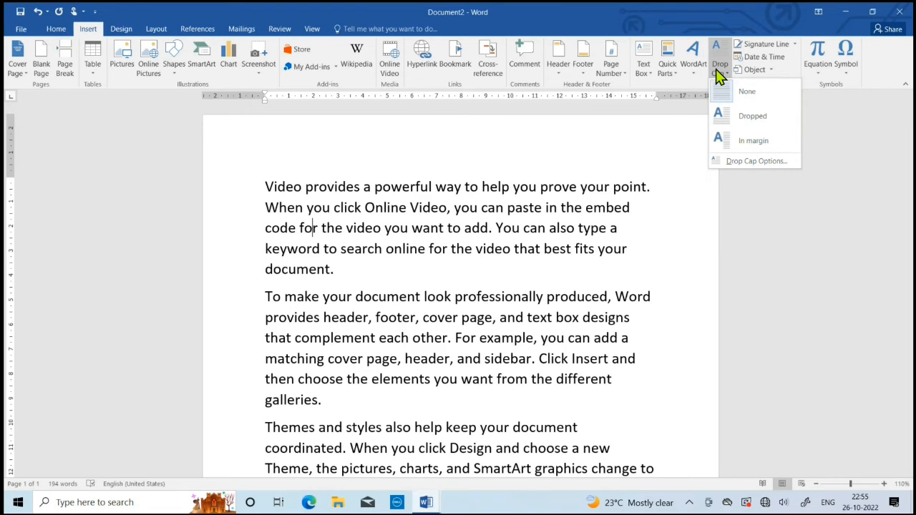
left_click(743, 126)
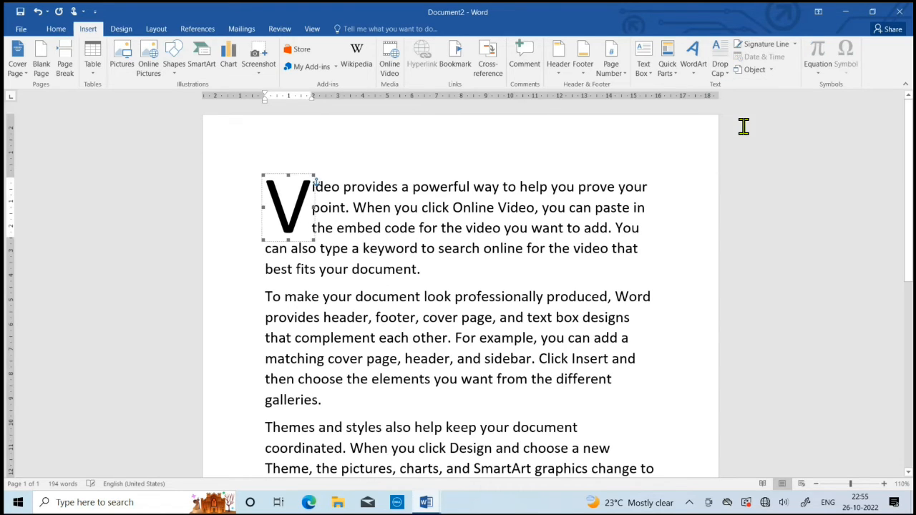
left_click(369, 241)
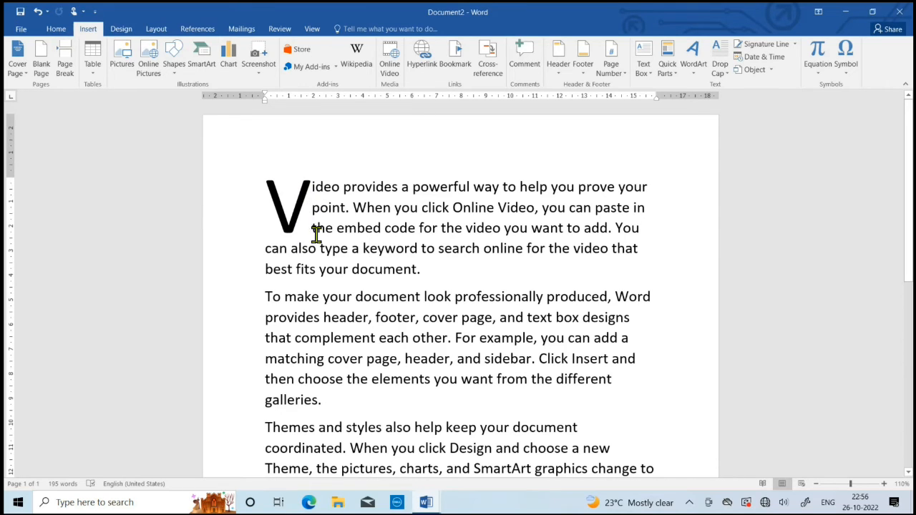
left_click(726, 75)
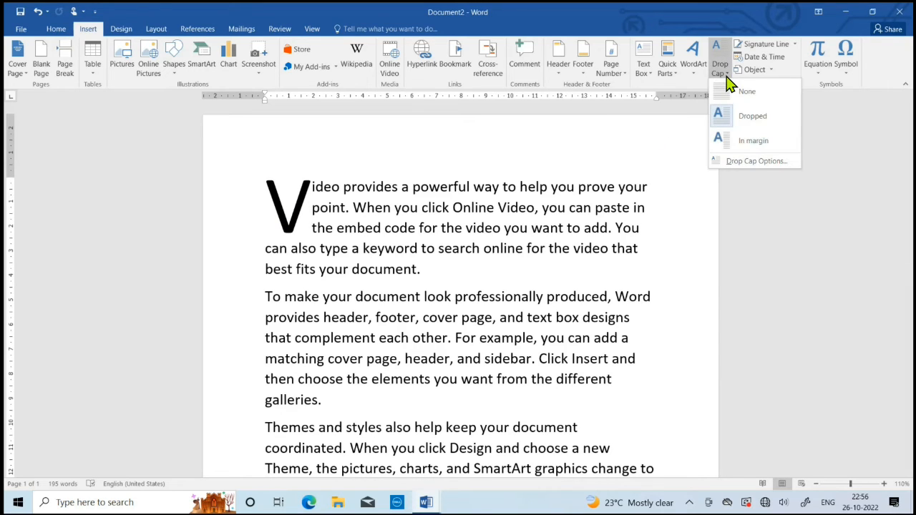
left_click(764, 120)
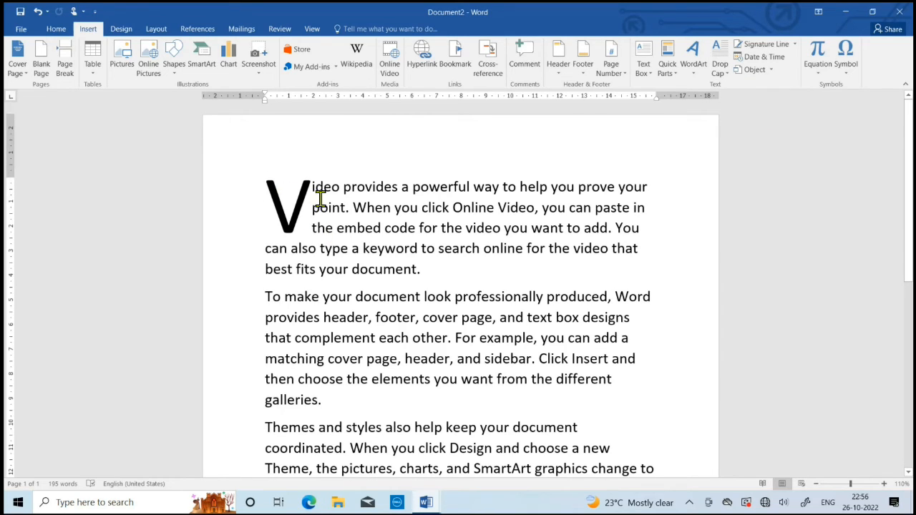
Step: Set the first paragraph's drop cap to span 4 lines
left_click(728, 79)
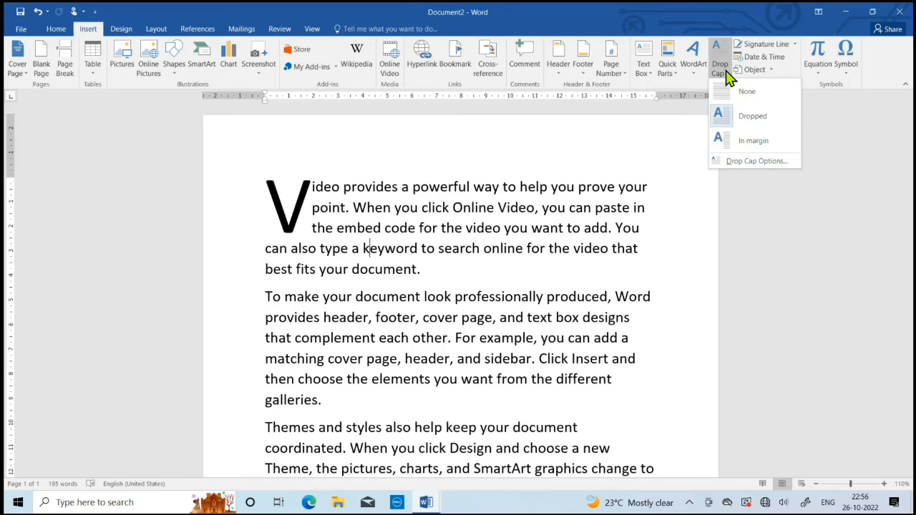
left_click(777, 168)
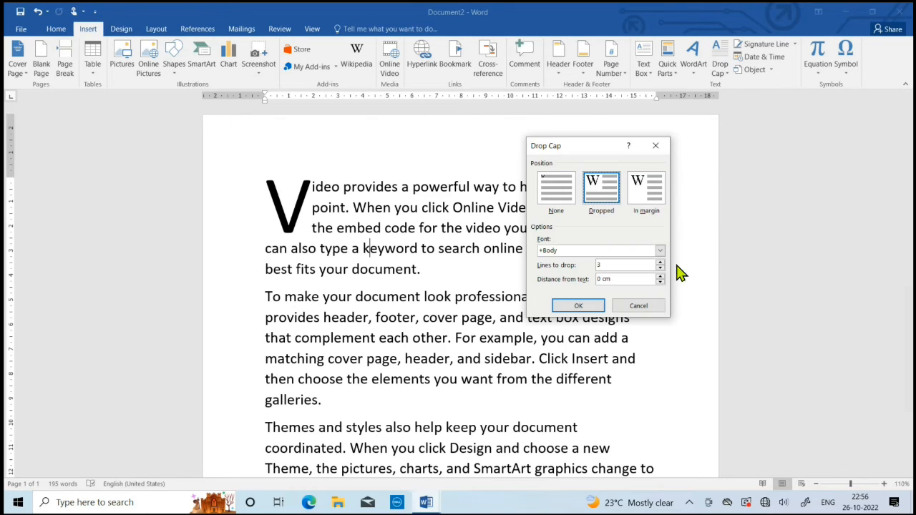
left_click(660, 262)
left_click(580, 306)
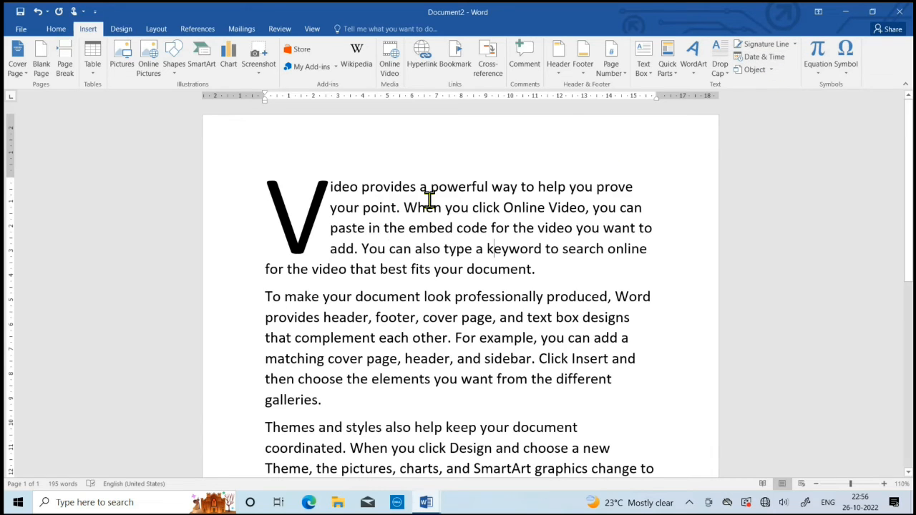
Step: Insert the current date below the last paragraph in the format "Wednesday, October 26, 2022"
scroll(594, 236, "down", 2)
left_click(382, 285)
scroll(429, 285, "down", 1)
scroll(425, 362, "down", 3)
left_click(321, 339)
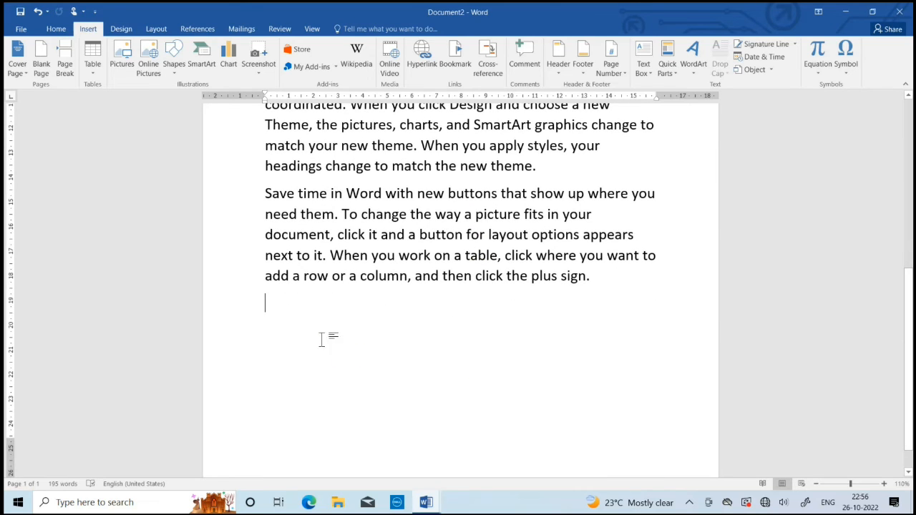
left_click(763, 57)
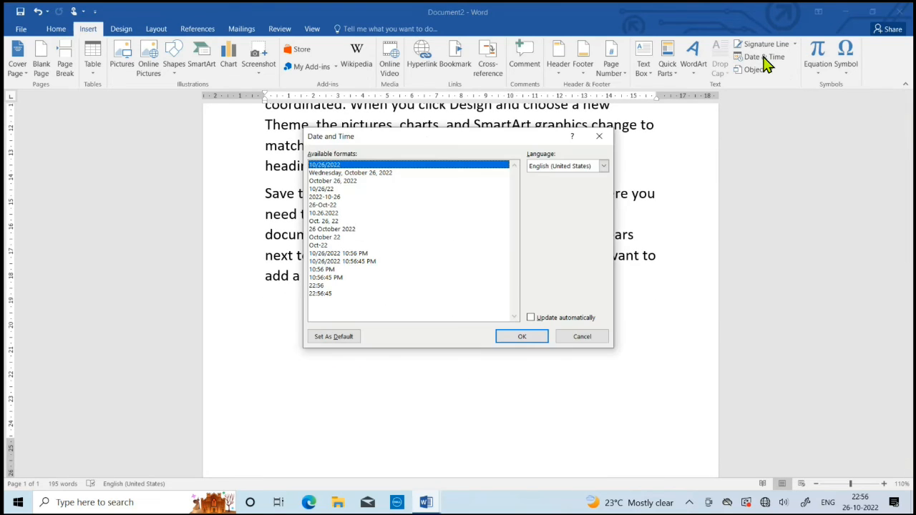
left_click(349, 175)
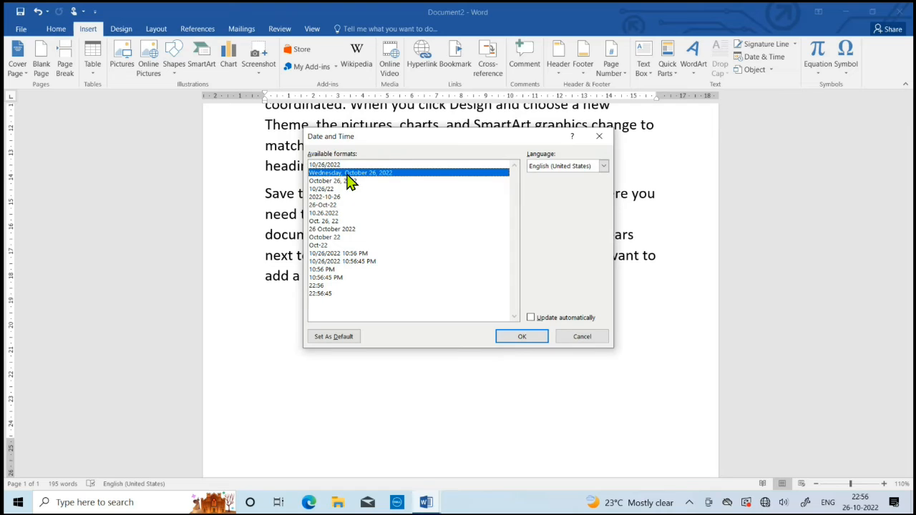
left_click(520, 342)
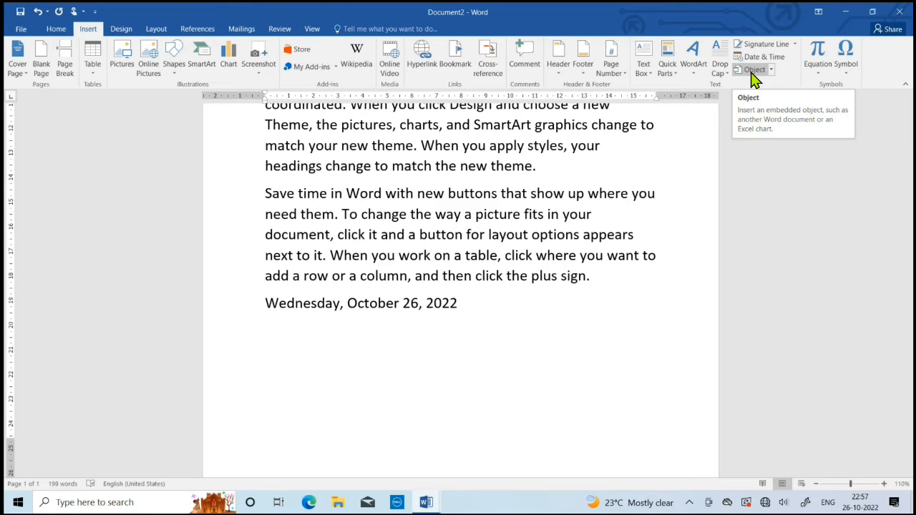
Step: Start a new line below the date and insert a new Bitmap Image object there
key("Return")
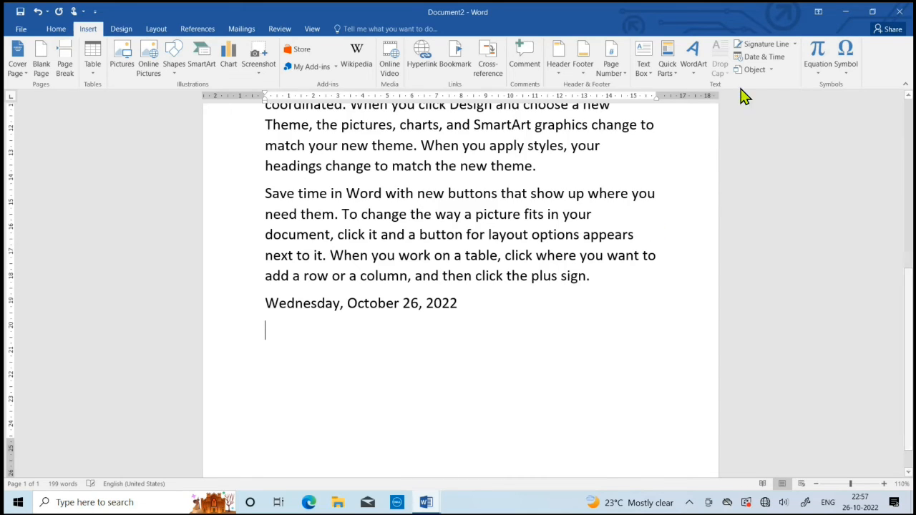
left_click(772, 72)
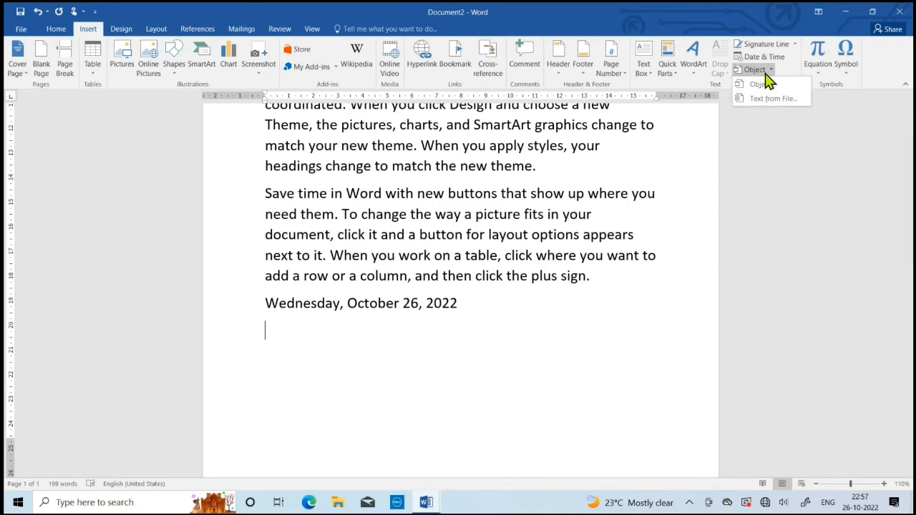
left_click(763, 82)
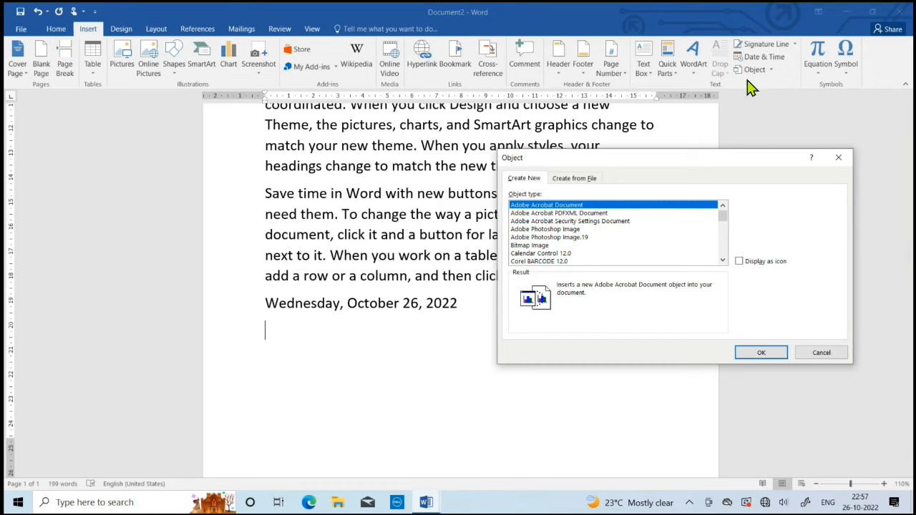
left_click(525, 246)
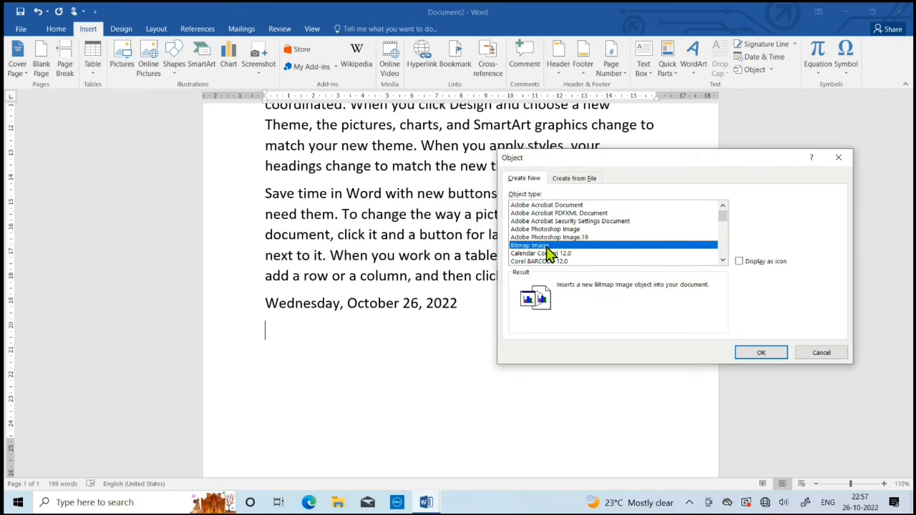
left_click(758, 354)
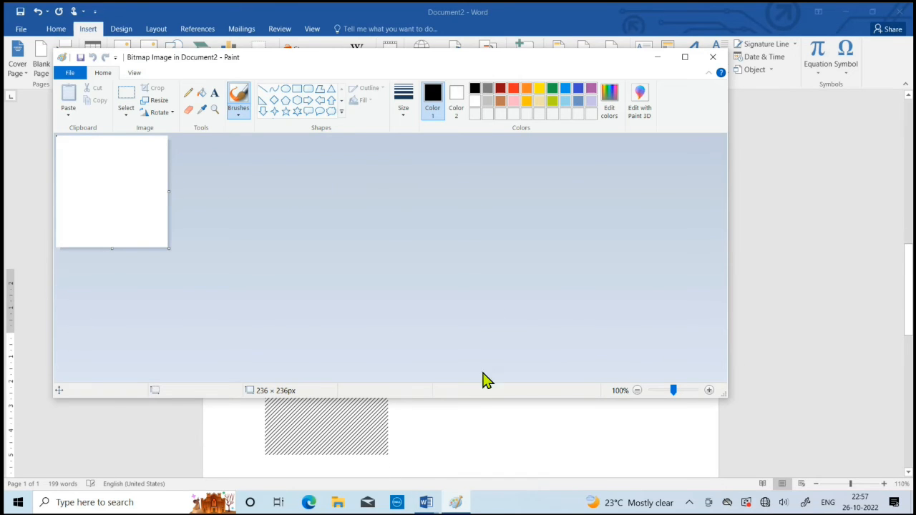
Step: Draw a looping black pencil scribble on the bitmap canvas in Paint, update the document with it, and return to Word
left_click(189, 94)
mouse_move(114, 185)
left_mouse_down()
mouse_move(127, 176)
mouse_move(127, 193)
mouse_move(130, 180)
mouse_move(159, 209)
mouse_move(143, 150)
mouse_move(130, 172)
mouse_move(154, 218)
mouse_move(123, 219)
left_mouse_up()
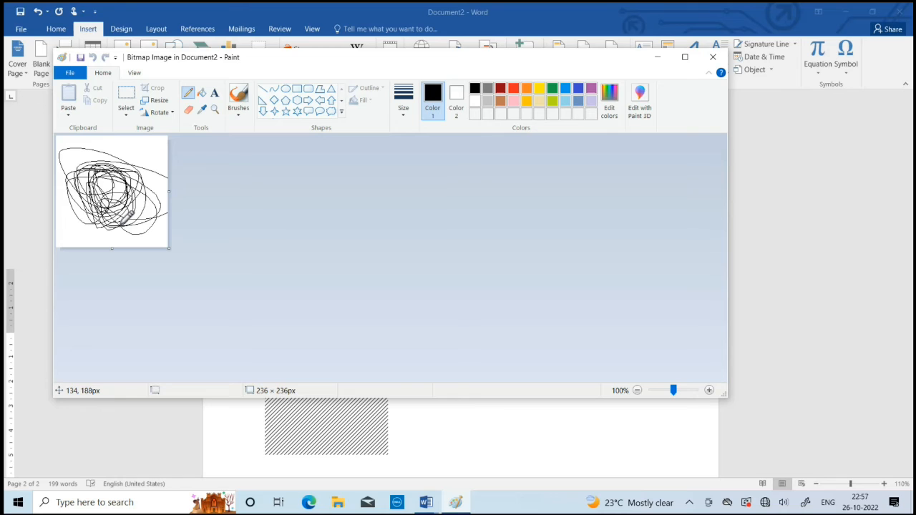
left_click(75, 74)
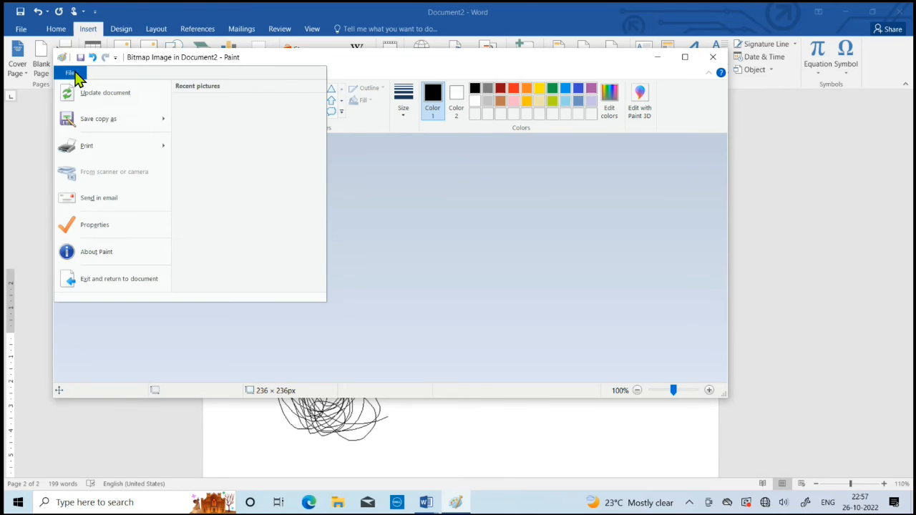
left_click(122, 103)
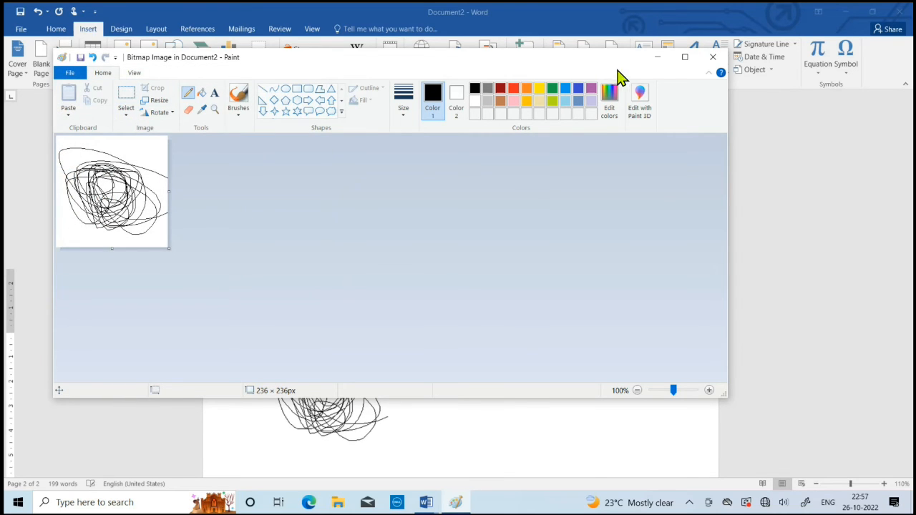
left_click(713, 61)
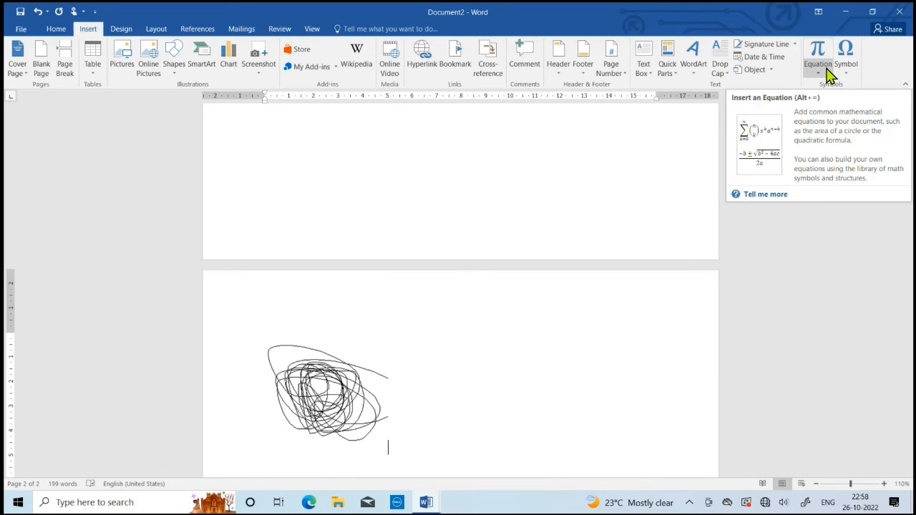
Step: Examine the common symbols and the full Symbol table without inserting any character
left_click(851, 76)
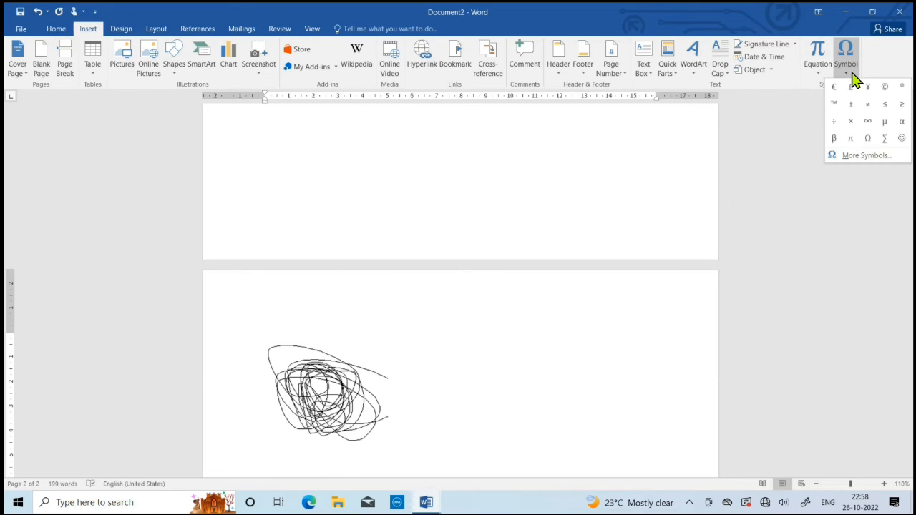
left_click(869, 155)
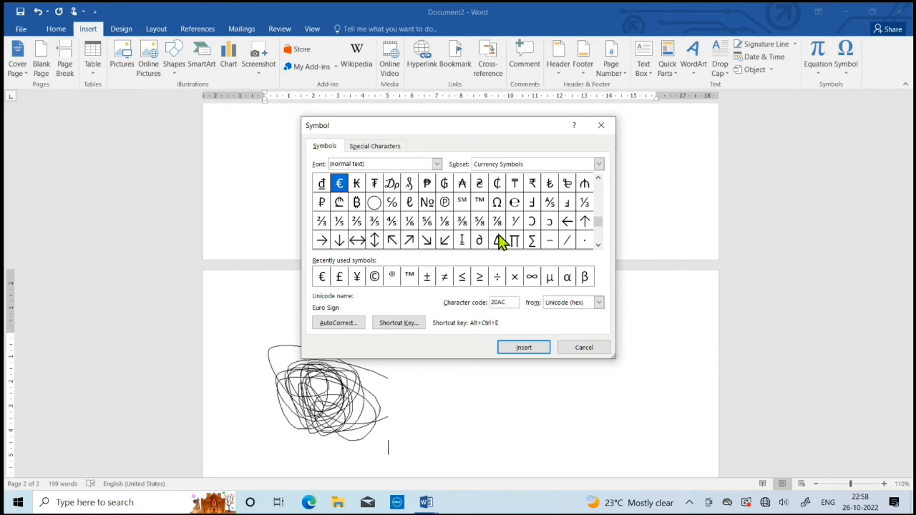
left_click(601, 126)
Step: Insert the built-in Quadratic Formula equation beside the scribble drawing on page 2
left_click(817, 77)
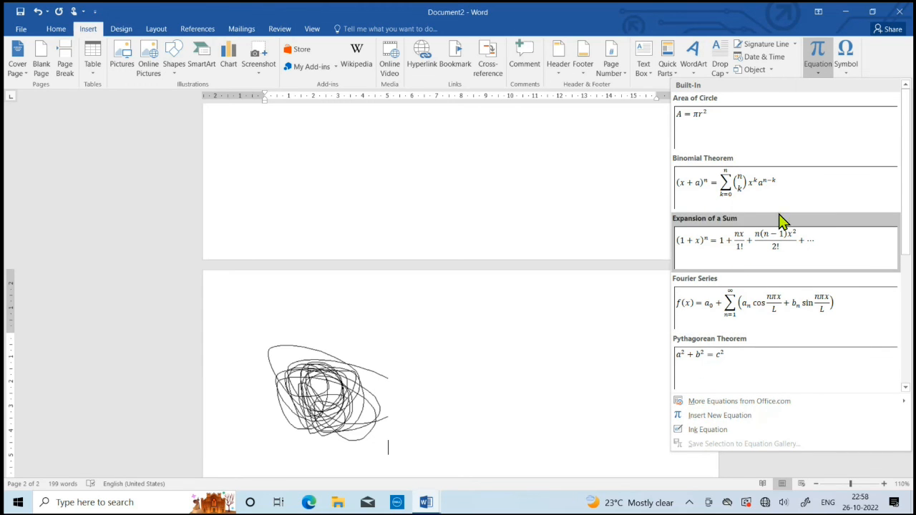
left_click_drag(908, 187, 907, 311)
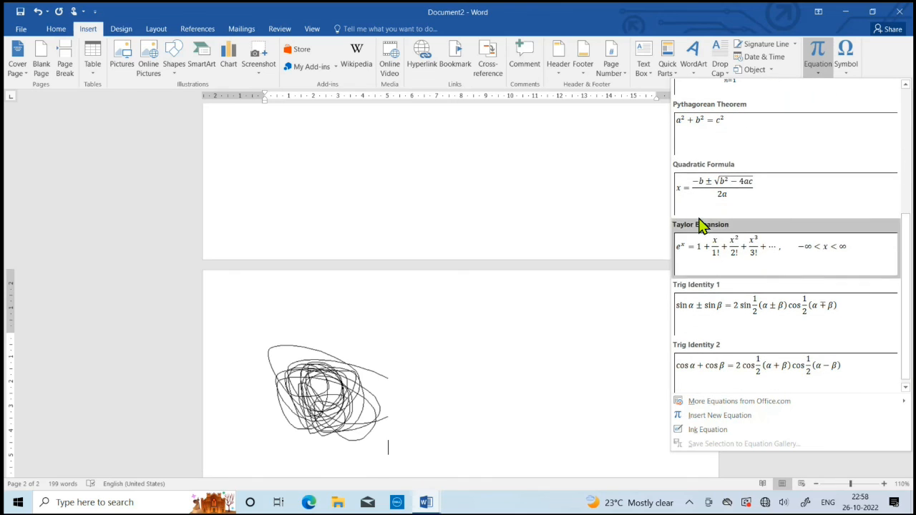
left_click(743, 198)
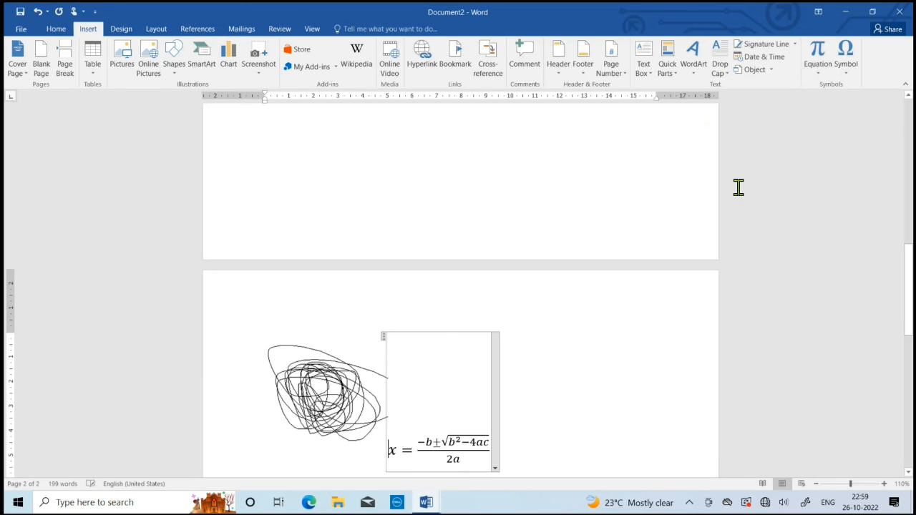
Step: Enlarge the whole quadratic formula to font size 36 and place the cursor in its denominator
scroll(619, 299, "down", 3)
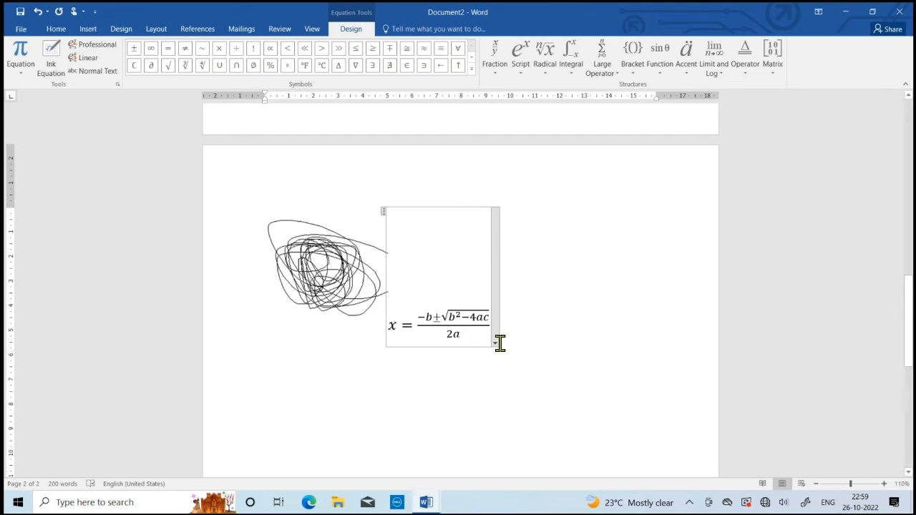
left_click(480, 249)
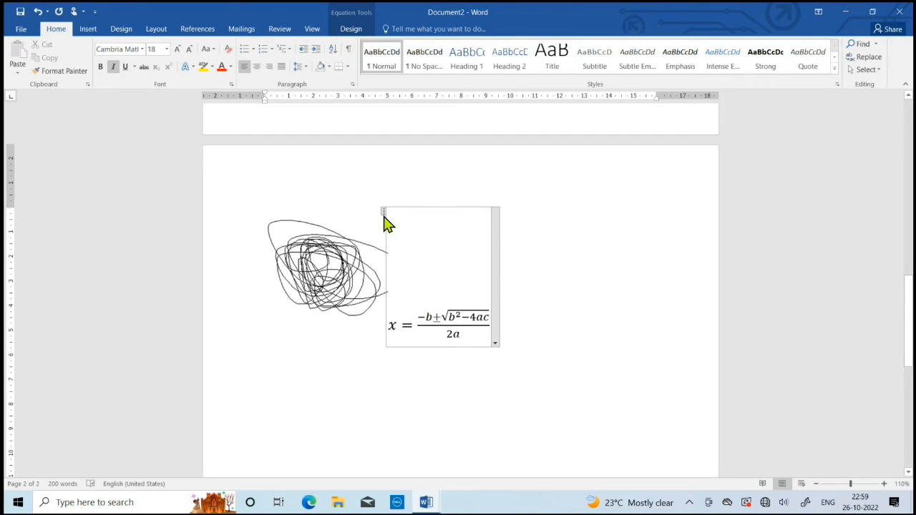
left_click(548, 307)
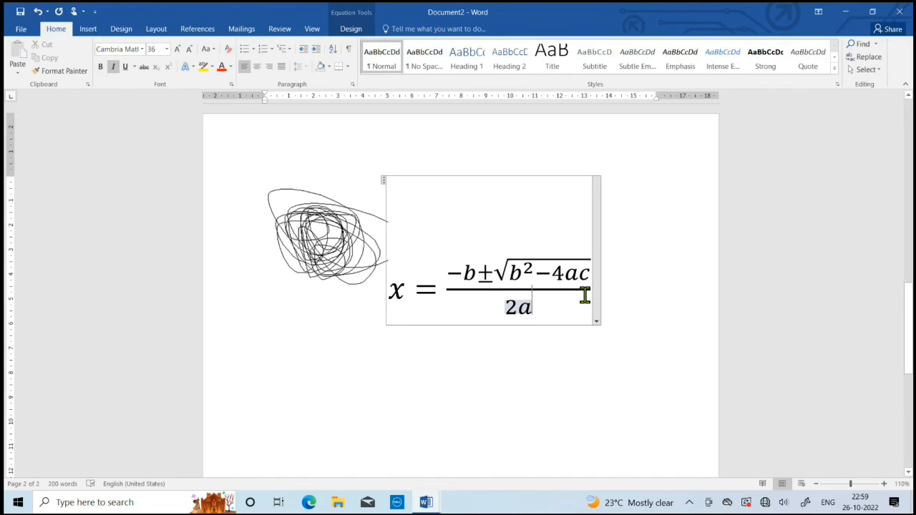
Step: Place the cursor in the formula's numerator after the ± sign, and inside the square root just before 4ac
double_click(485, 278)
left_click(488, 283)
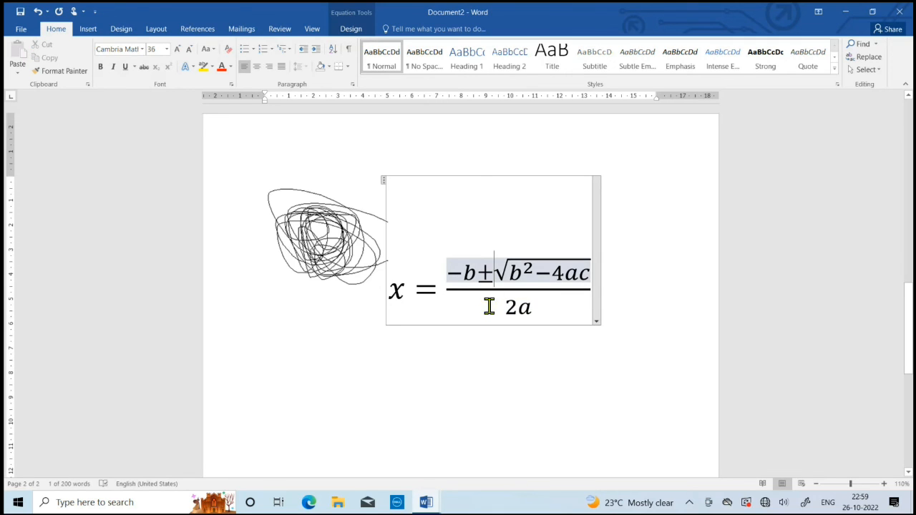
left_click(552, 283)
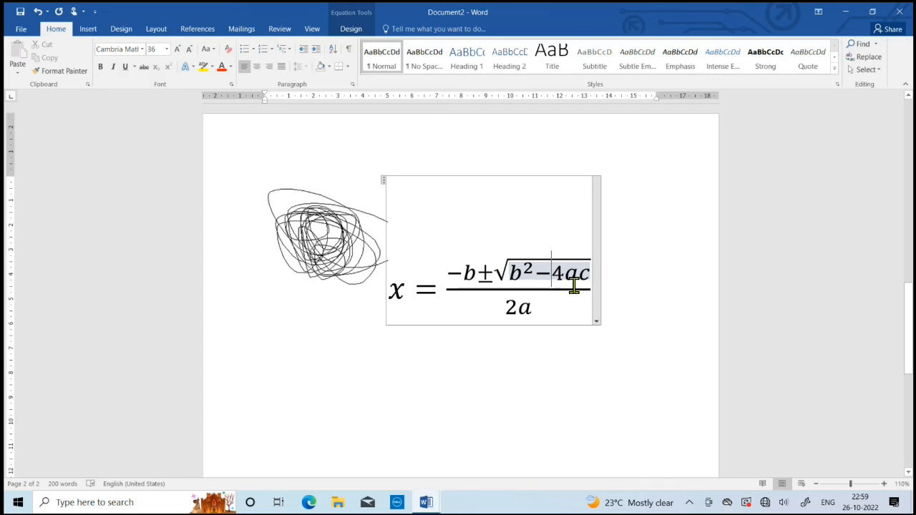